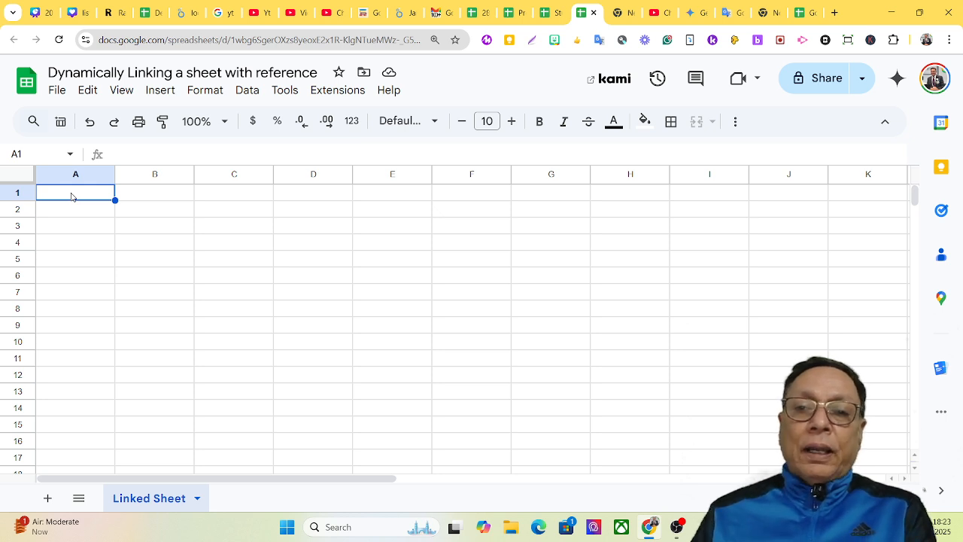
Open Main Data Sheet in the Student Data Sheet spreadsheet and copy its full web address
{"action": "left_click", "coordinate": [557, 14]}
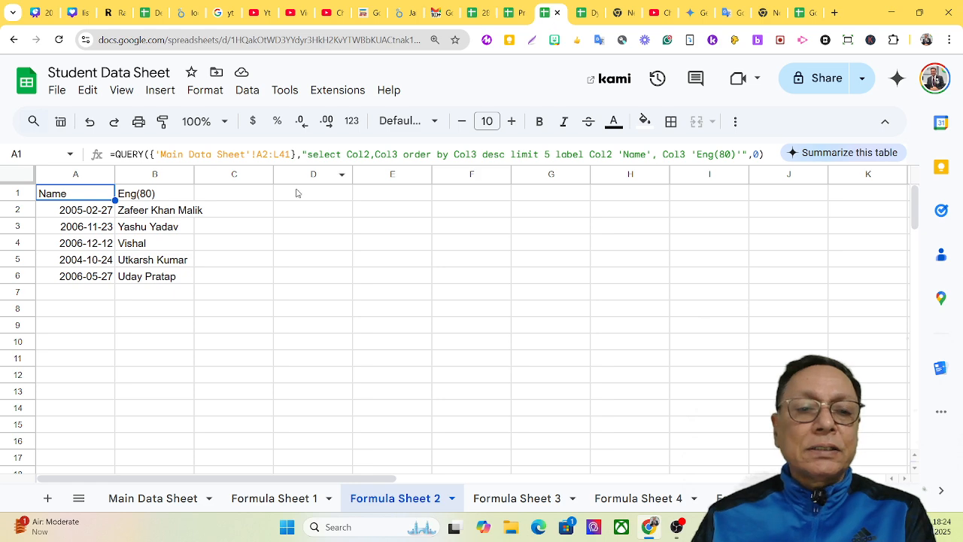
{"action": "left_click", "coordinate": [132, 500]}
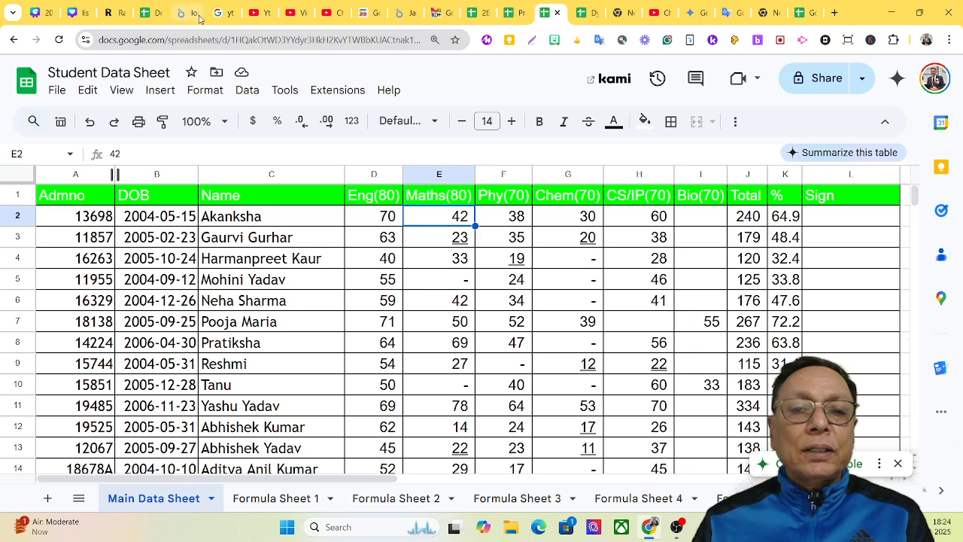
{"action": "left_click", "coordinate": [285, 40]}
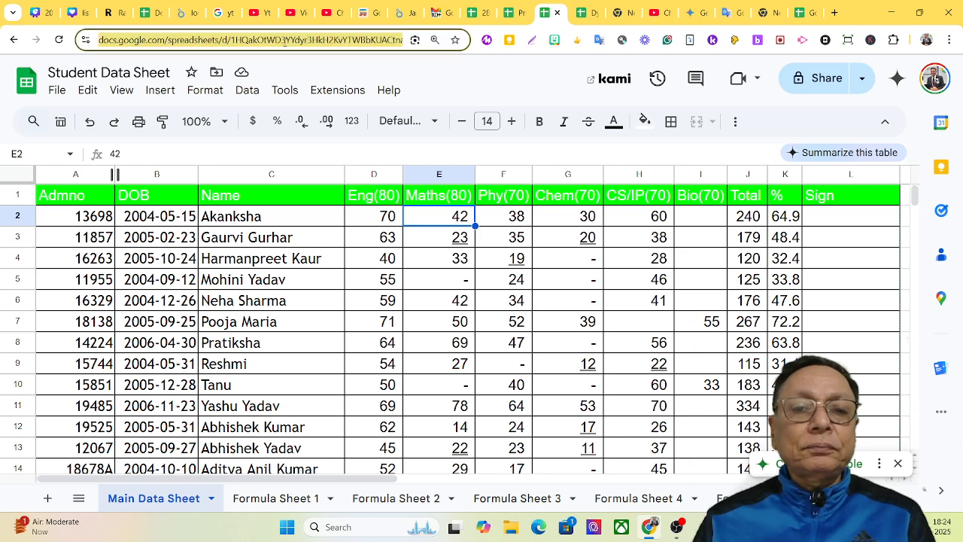
{"action": "right_click", "coordinate": [286, 42]}
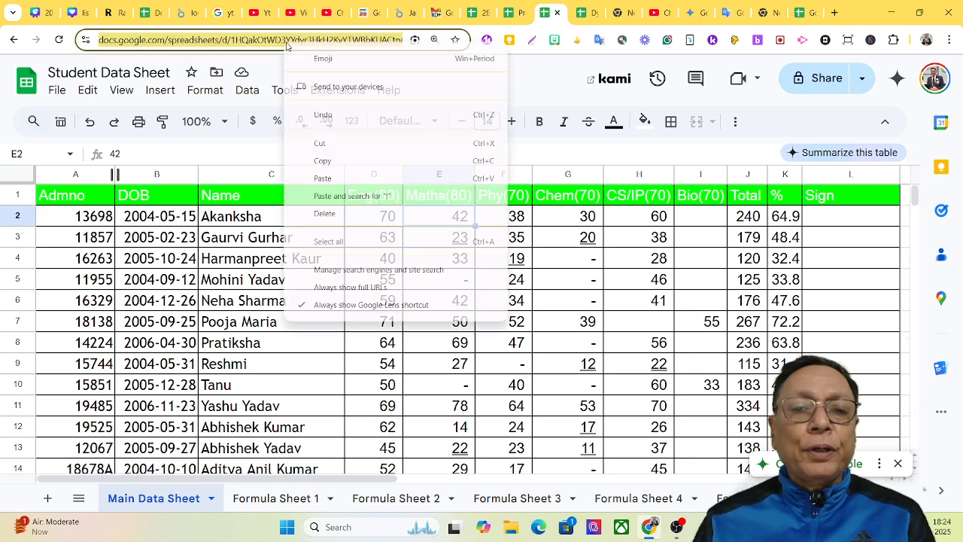
{"action": "left_click", "coordinate": [323, 161]}
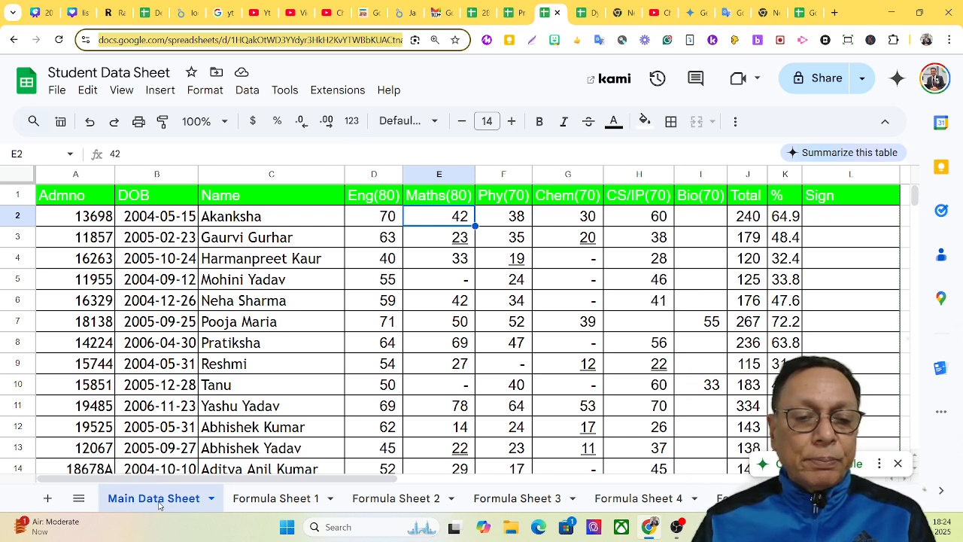
In cell A1 of the Linked Sheet, enter an IMPORTRANGE formula with the copied URL in quotes and an empty quoted range string
{"action": "left_click", "coordinate": [590, 16]}
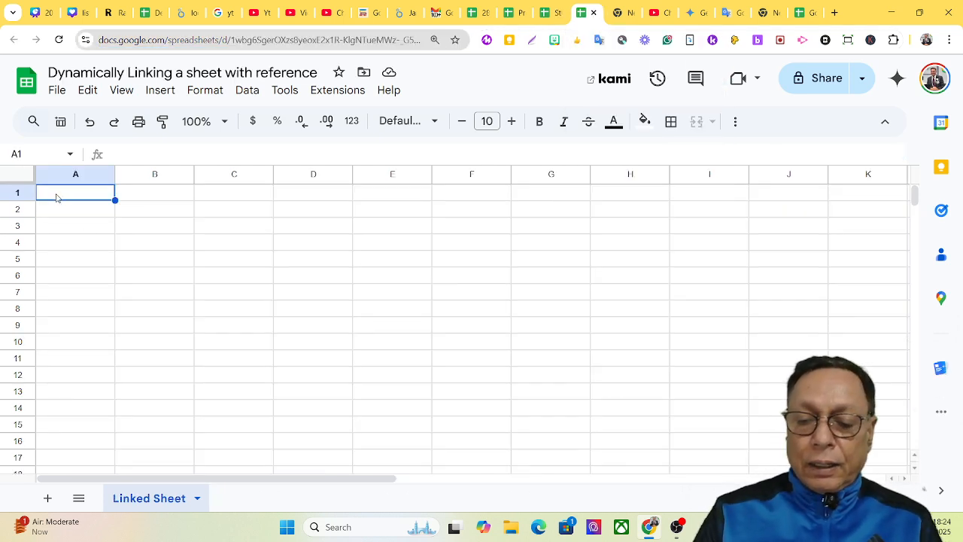
{"action": "type", "text": "="}
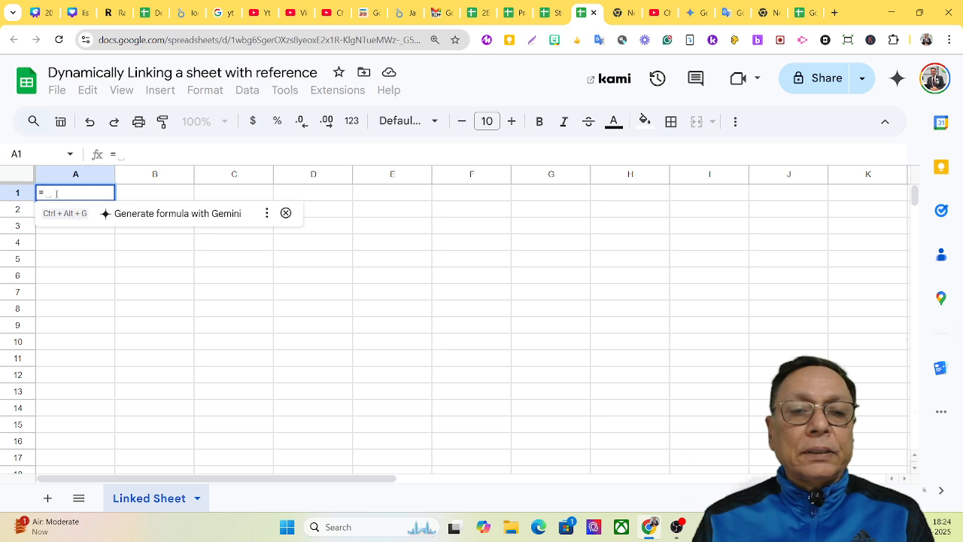
{"action": "type", "text": "i"}
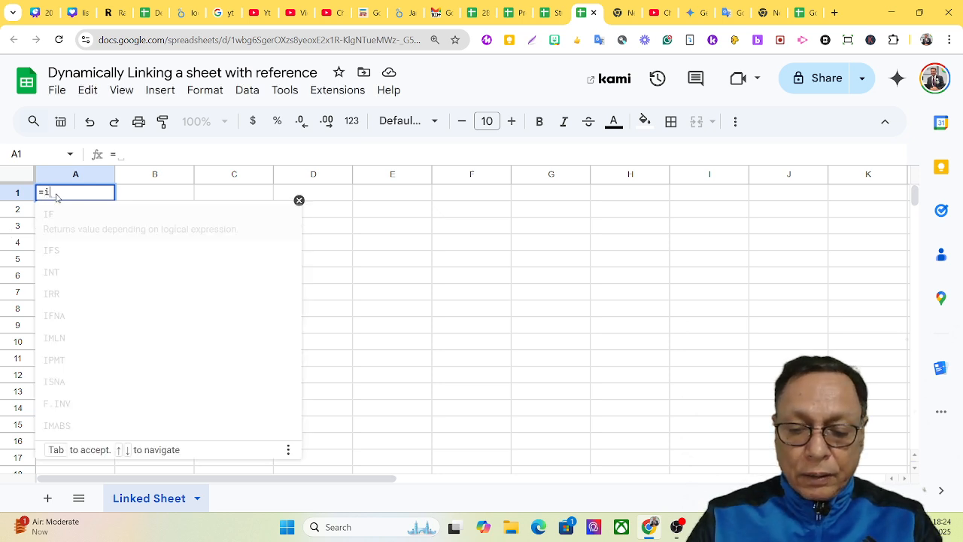
{"action": "type", "text": "mportr"}
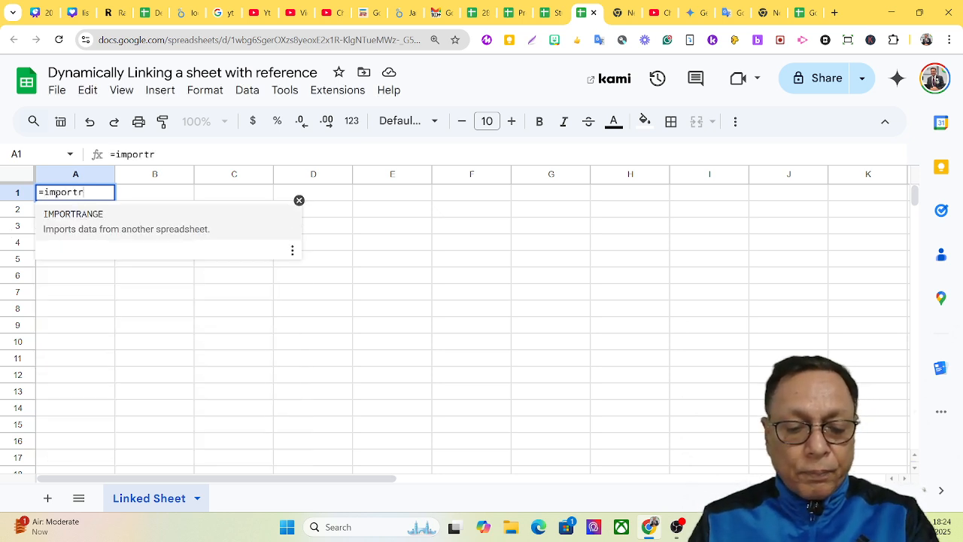
{"action": "key", "text": "Tab"}
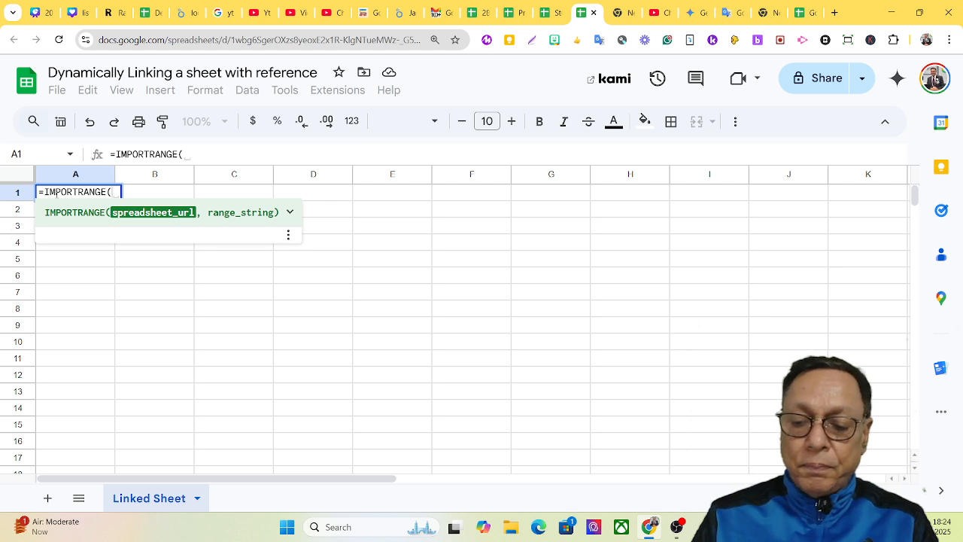
{"action": "type", "text": "\""}
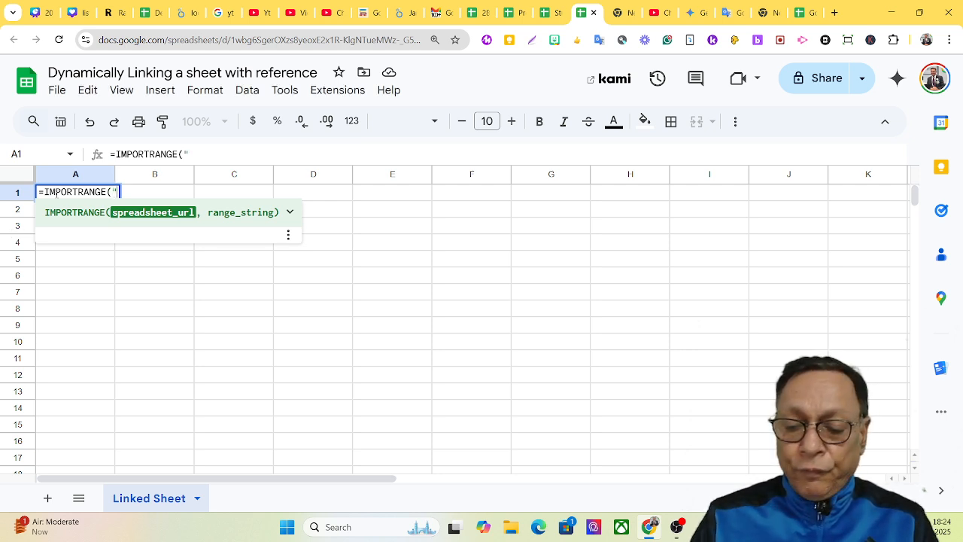
{"action": "type", "text": "\""}
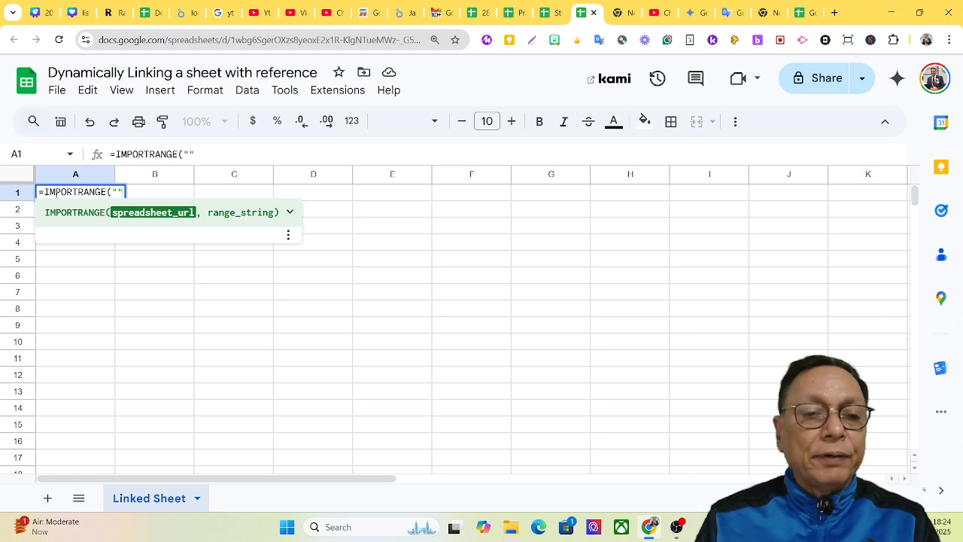
{"action": "key", "text": "ctrl+v"}
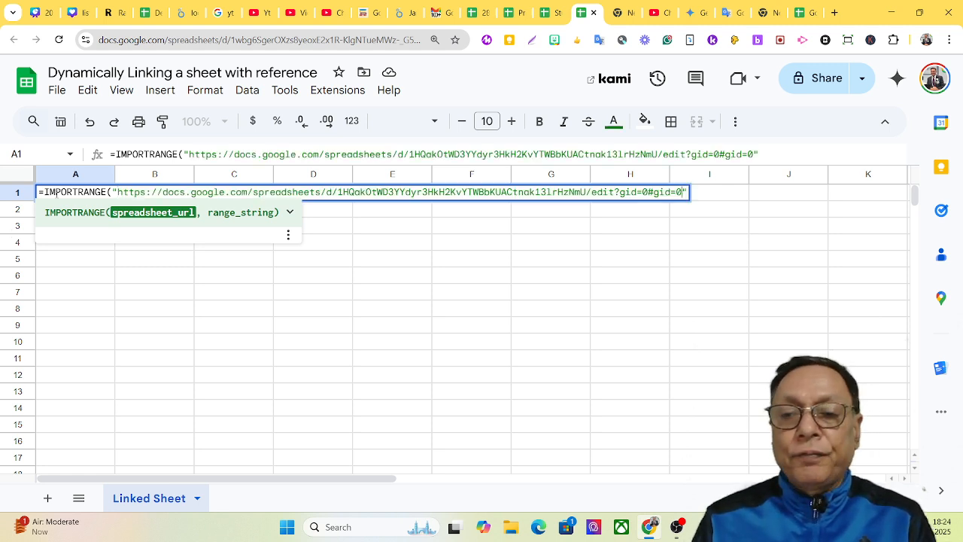
{"action": "type", "text": ", "}
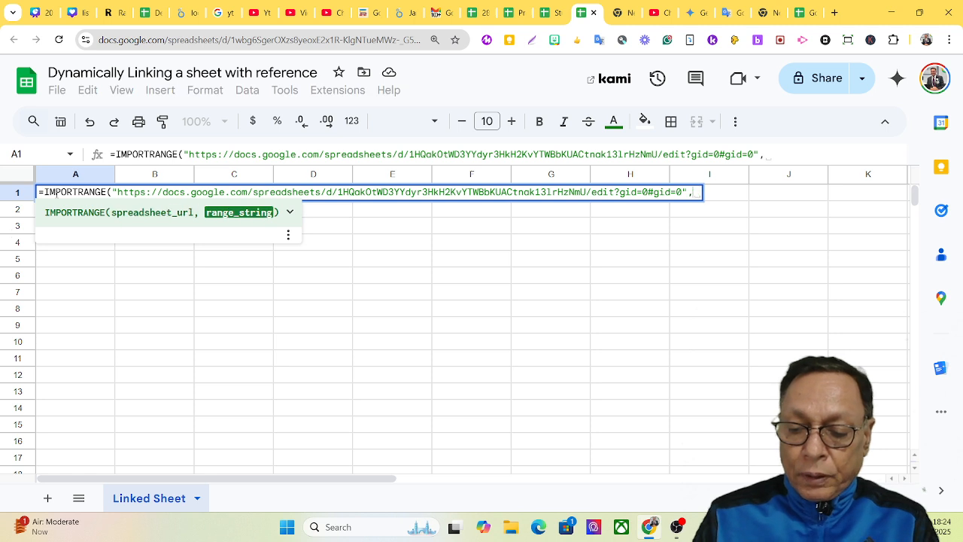
{"action": "type", "text": "\"\""}
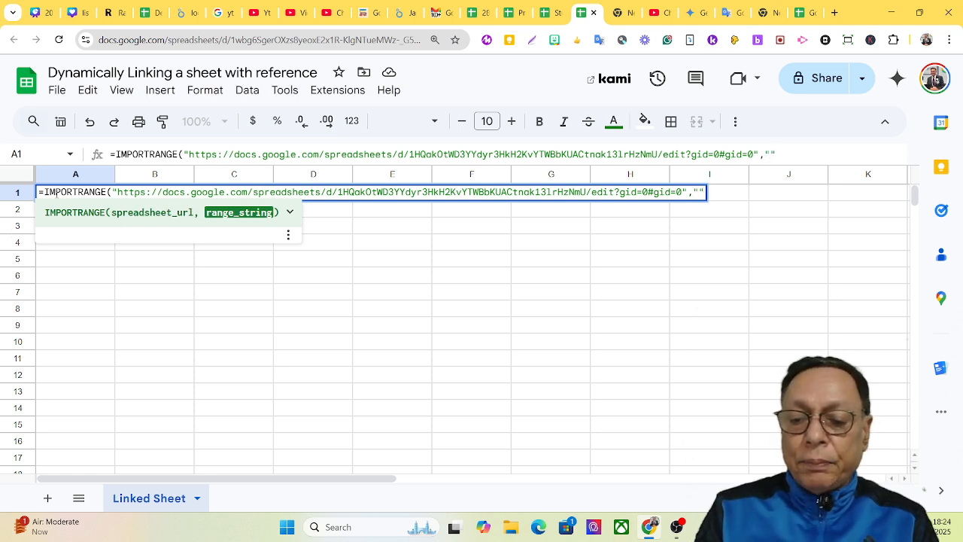
{"action": "type", "text": ")"}
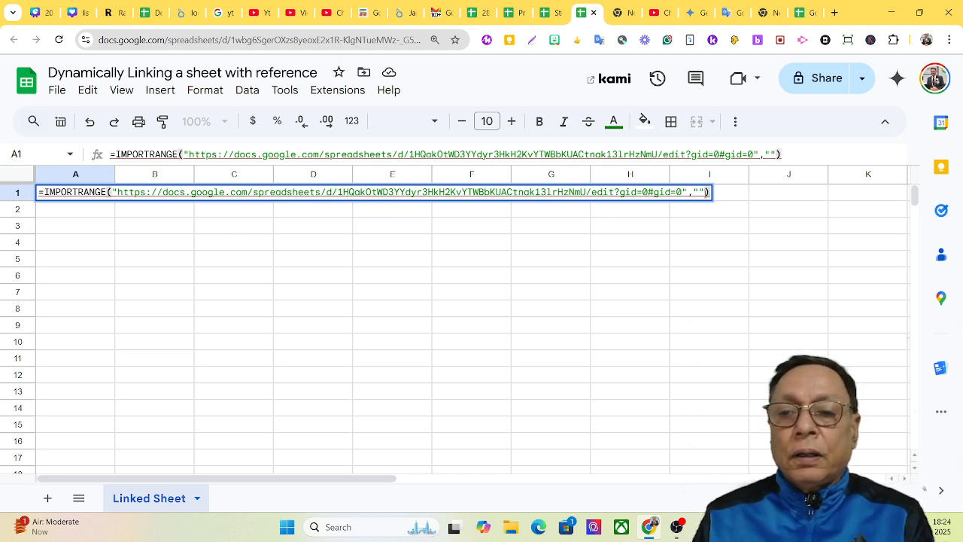
{"action": "left_click", "coordinate": [699, 192]}
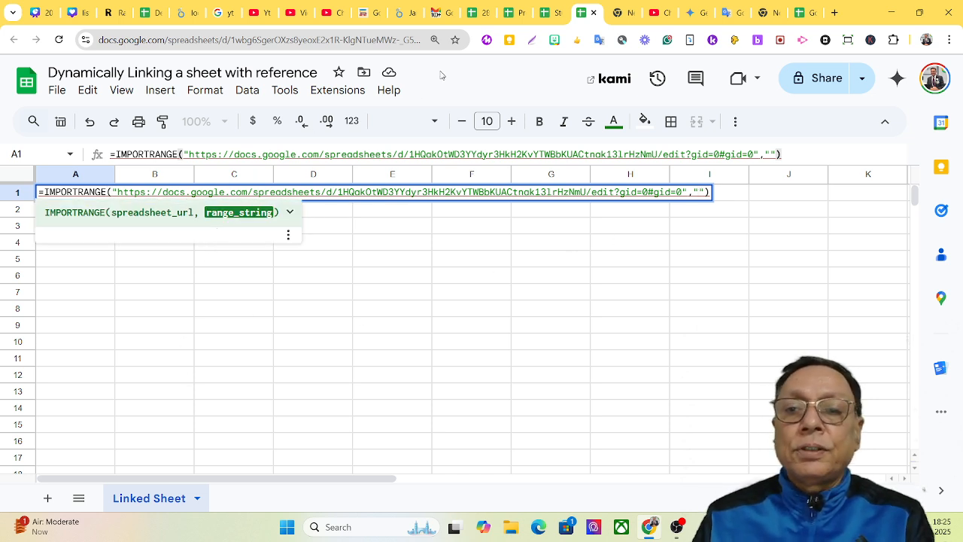
Check the extent of the source student table and set the formula's range string to 'Main Data Sheet'!A1:K41
{"action": "left_click", "coordinate": [550, 15]}
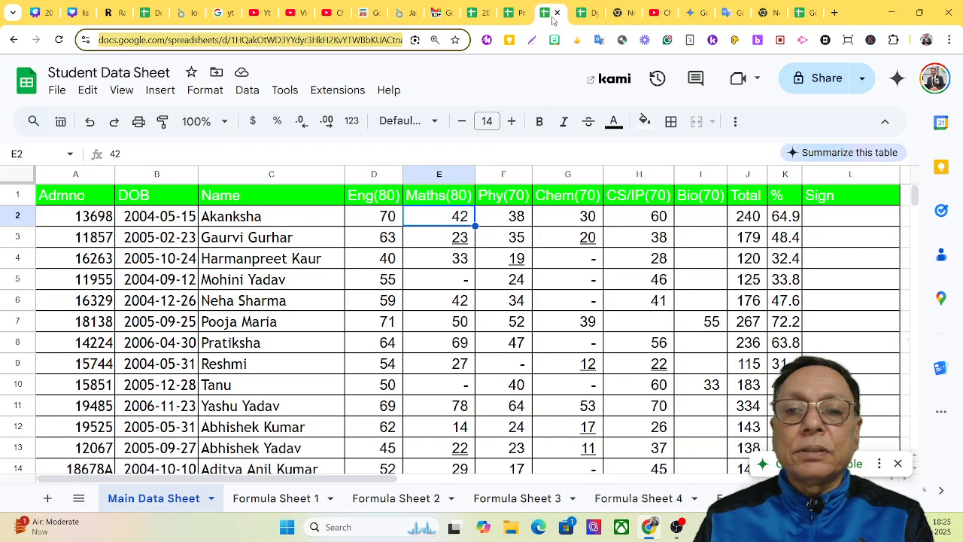
{"action": "left_click", "coordinate": [57, 197]}
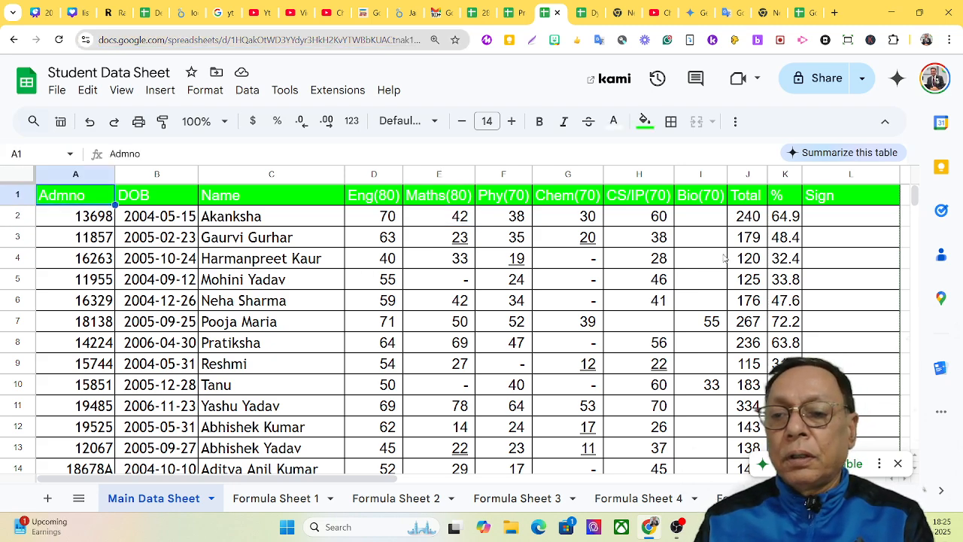
{"action": "scroll", "coordinate": [721, 260], "scroll_direction": "down", "scroll_amount": 10}
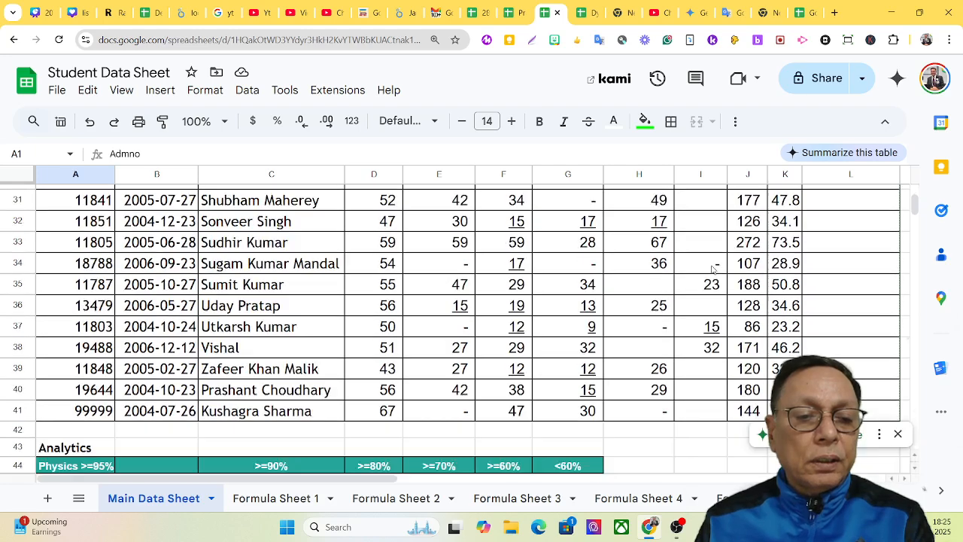
{"action": "scroll", "coordinate": [711, 268], "scroll_direction": "up", "scroll_amount": 5}
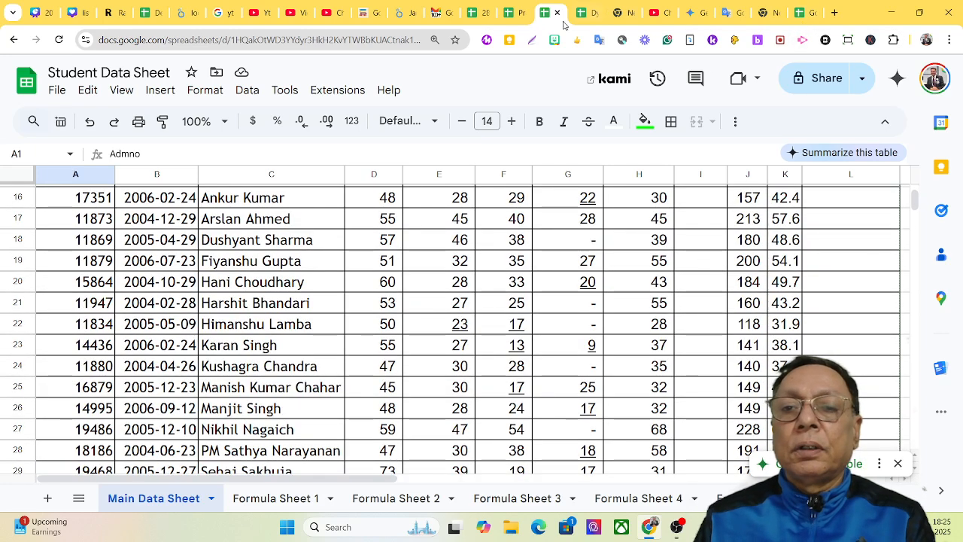
{"action": "left_click", "coordinate": [585, 13]}
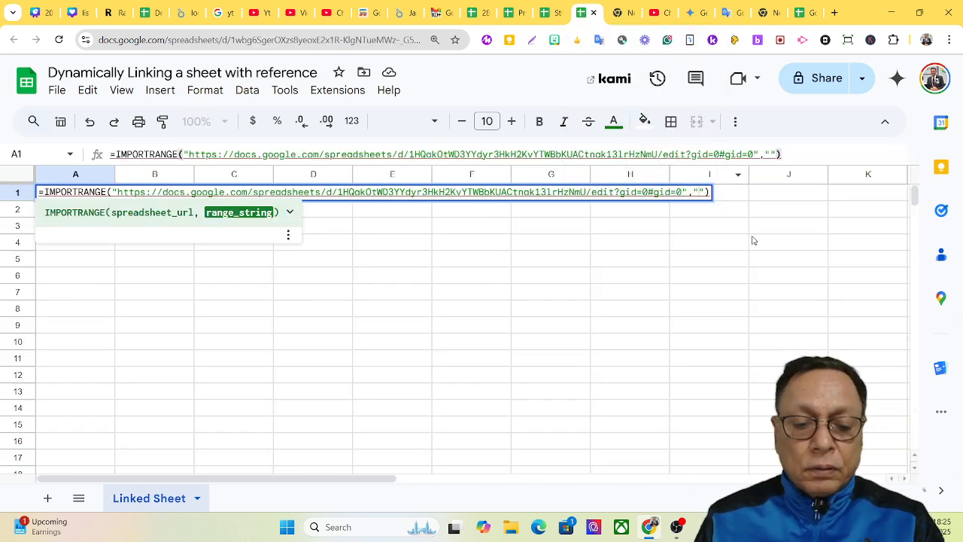
{"action": "type", "text": "Ma"}
{"action": "key", "text": "BackSpace"}
{"action": "key", "text": "BackSpace"}
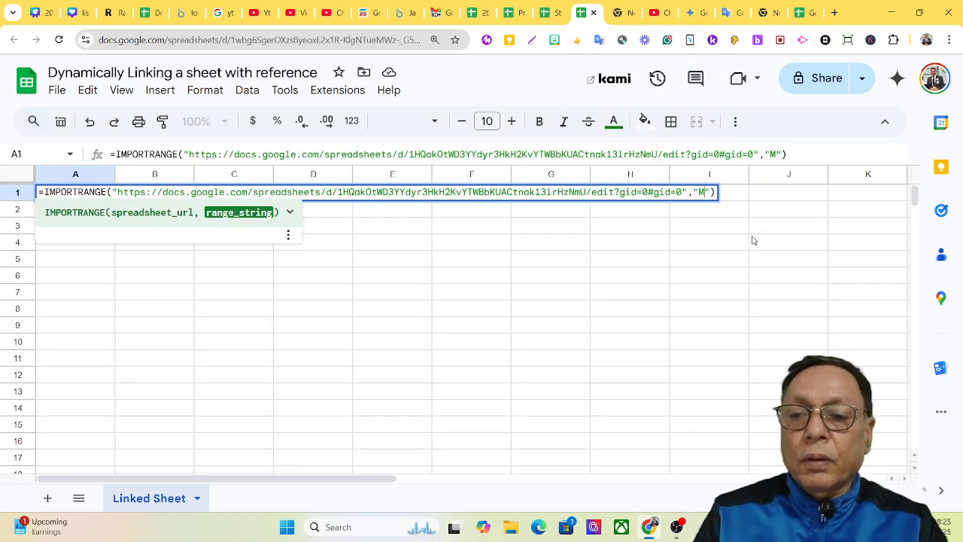
{"action": "type", "text": "'Main"}
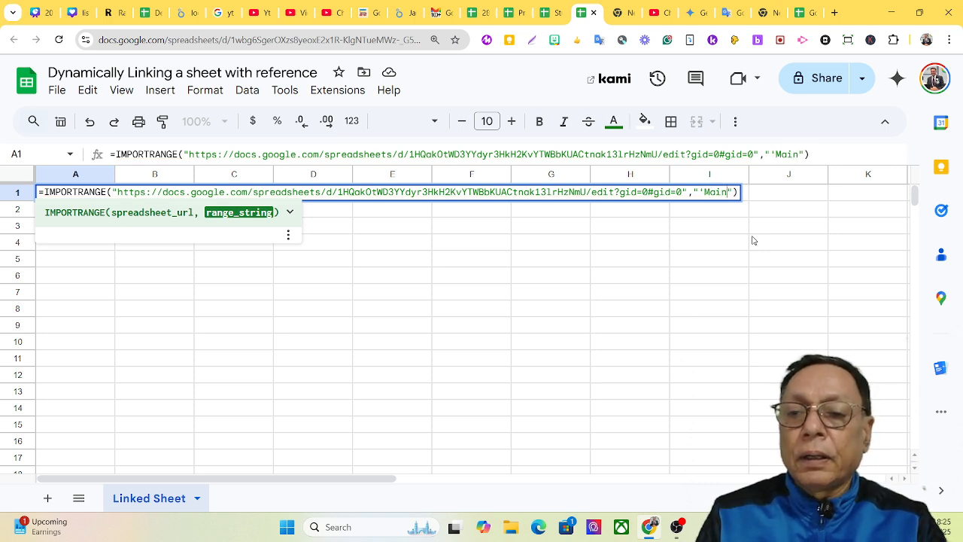
{"action": "type", "text": " Data S"}
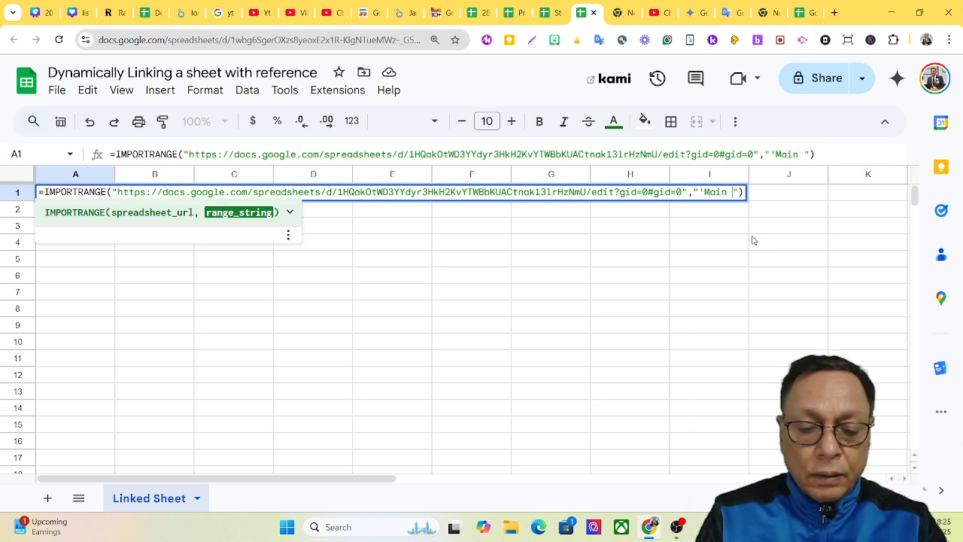
{"action": "type", "text": "heet"}
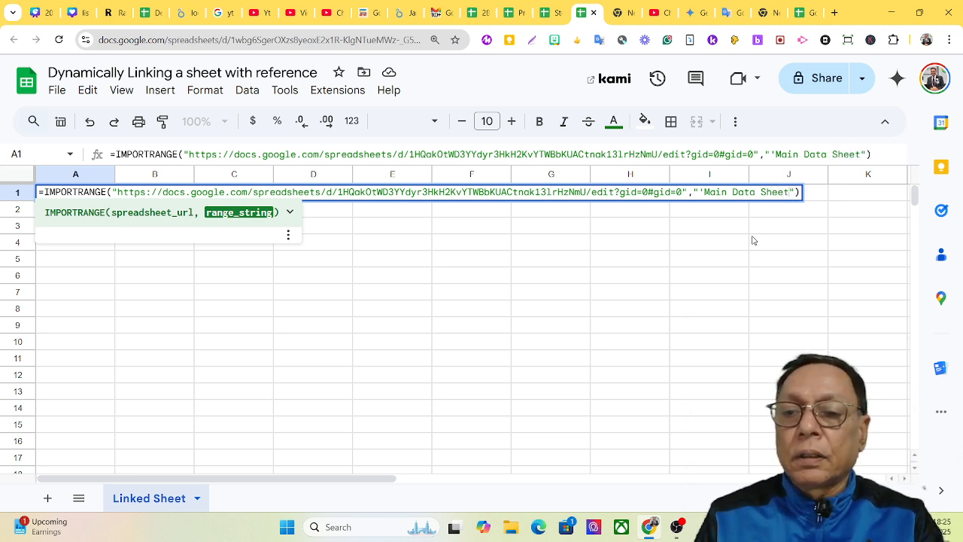
{"action": "type", "text": "'"}
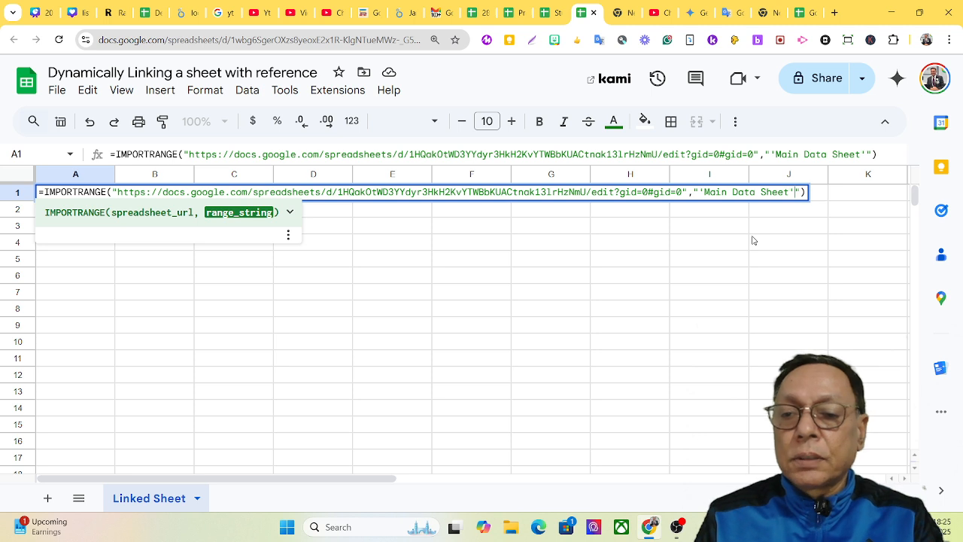
{"action": "type", "text": "!"}
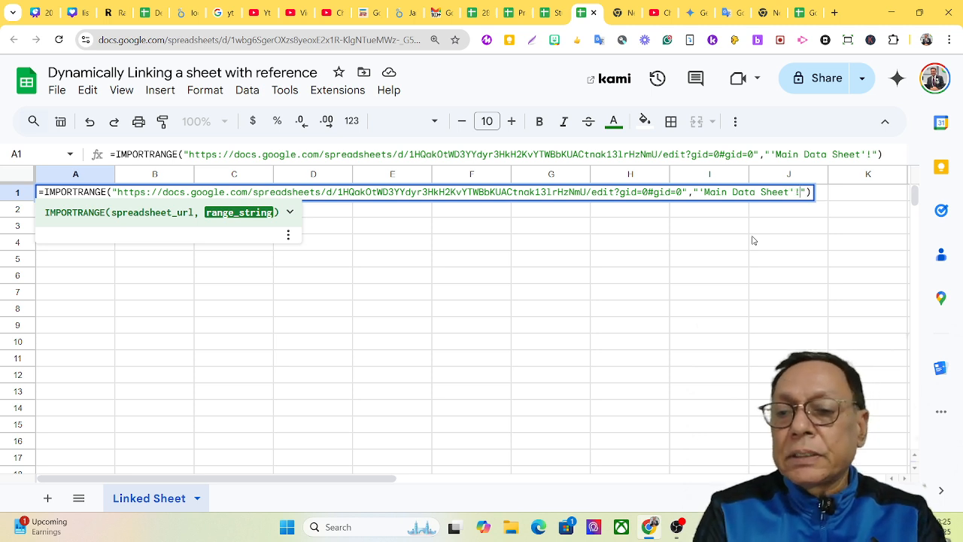
{"action": "type", "text": "A1:"}
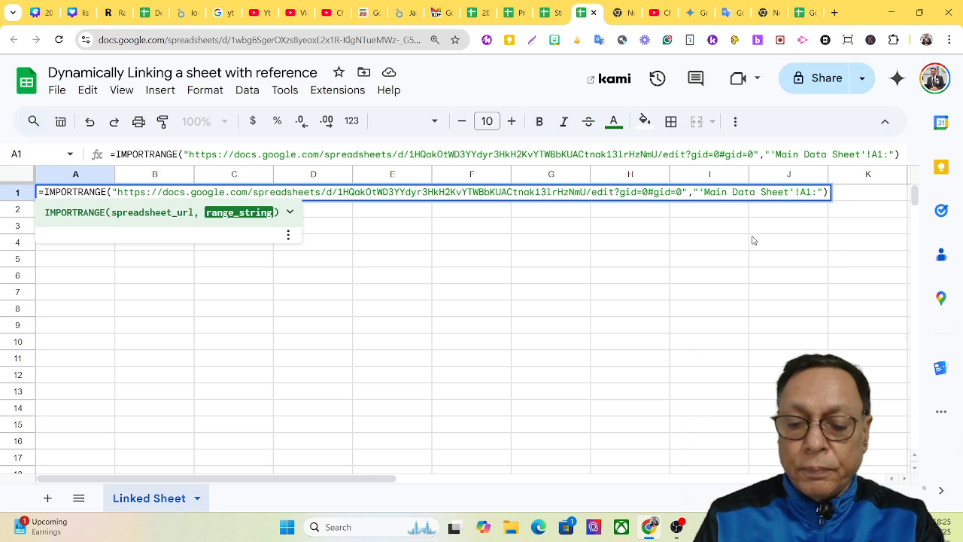
{"action": "type", "text": "K41"}
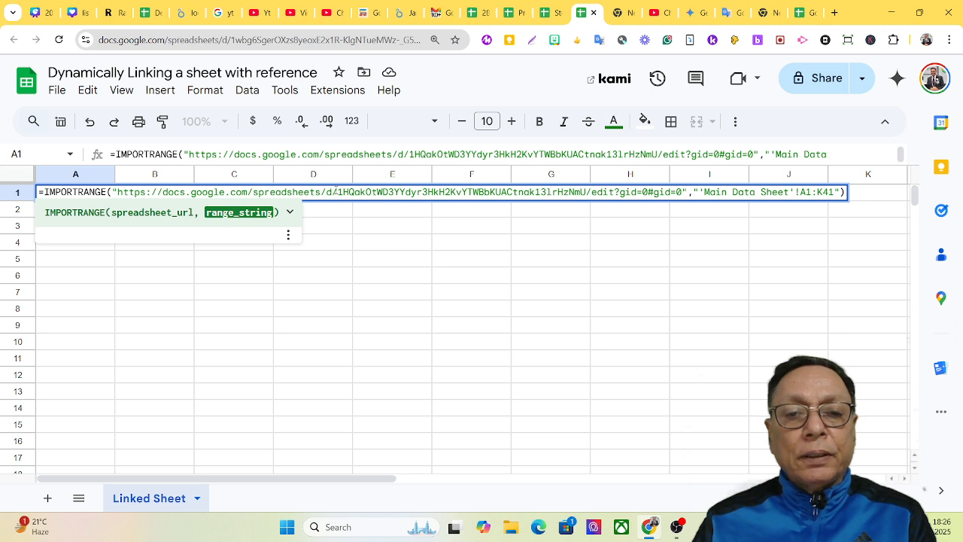
Shorten the formula's URL argument to only the spreadsheet ID, removing the address before it and the /edit part after it, and commit the formula
{"action": "left_click_drag", "start_coordinate": [338, 192], "coordinate": [587, 194]}
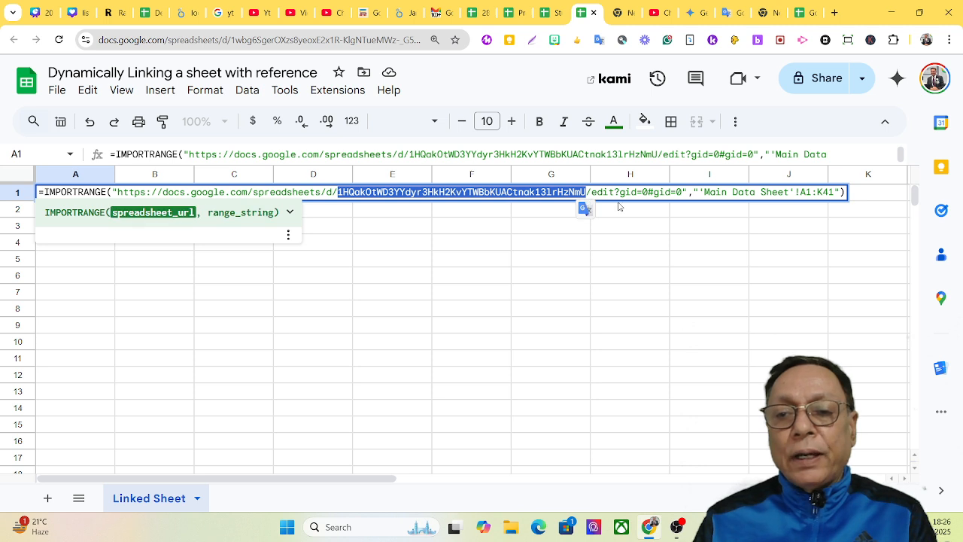
{"action": "left_click_drag", "start_coordinate": [680, 192], "coordinate": [587, 202]}
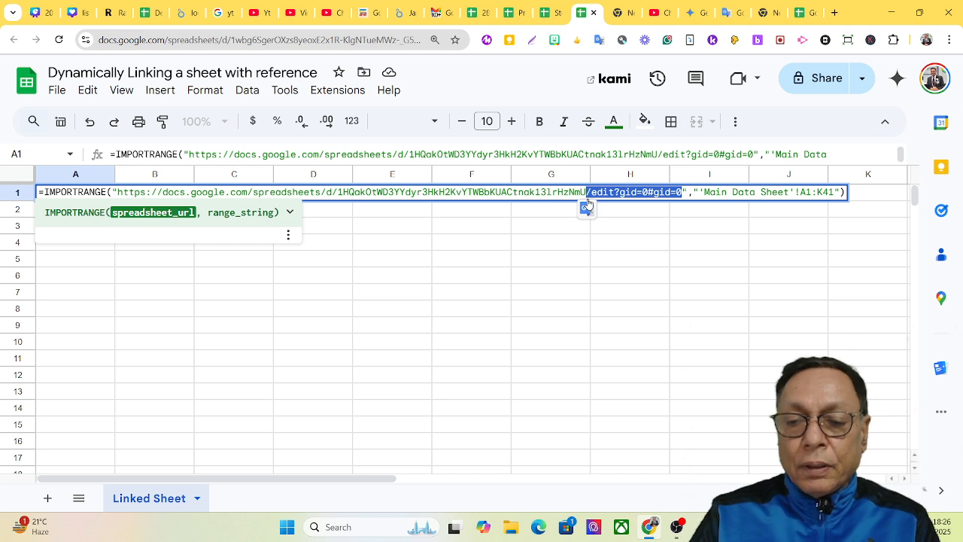
{"action": "key", "text": "BackSpace"}
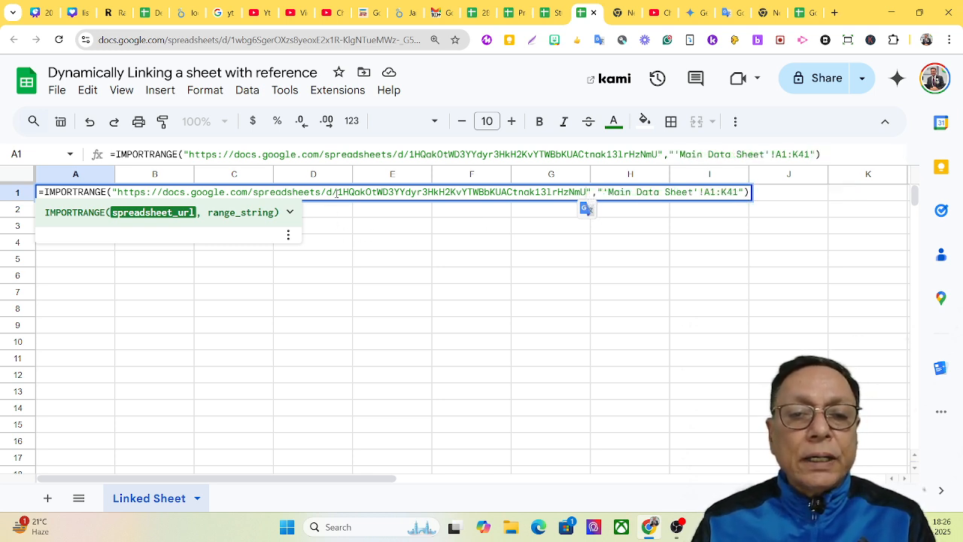
{"action": "left_click_drag", "start_coordinate": [336, 192], "coordinate": [133, 206]}
{"action": "key", "text": "BackSpace"}
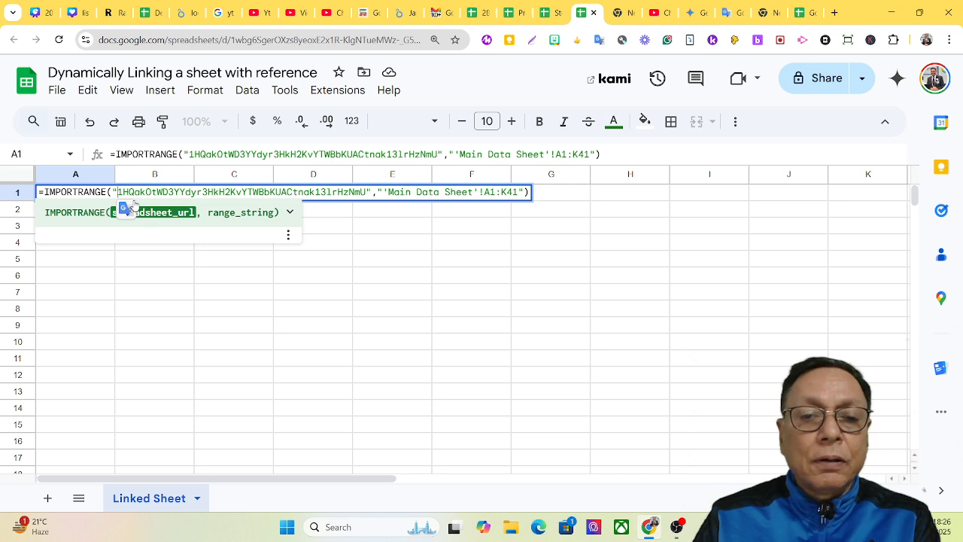
{"action": "key", "text": "Return"}
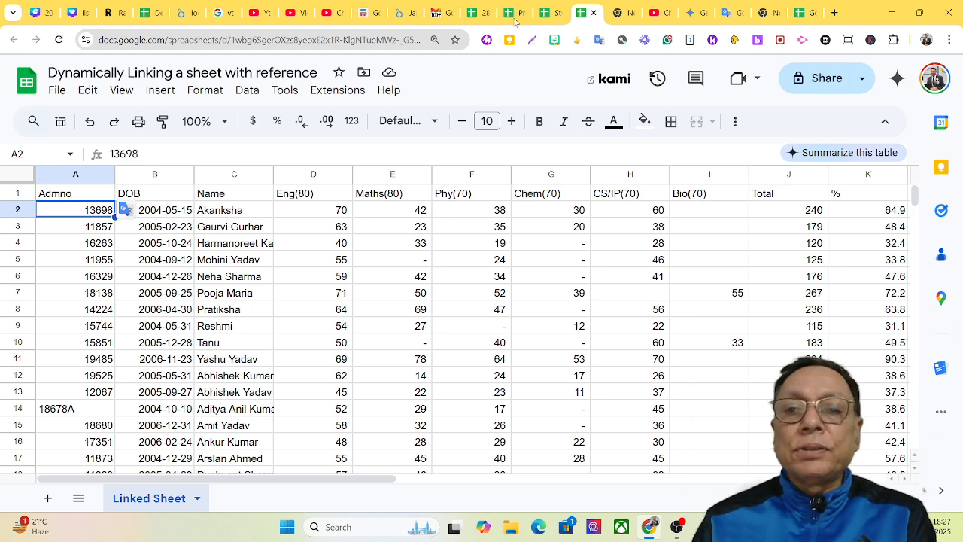
In the Student Data Sheet's source table, set the first student's English mark in D2 to 75 and Maths mark in E2 to 45
{"action": "left_click", "coordinate": [551, 17]}
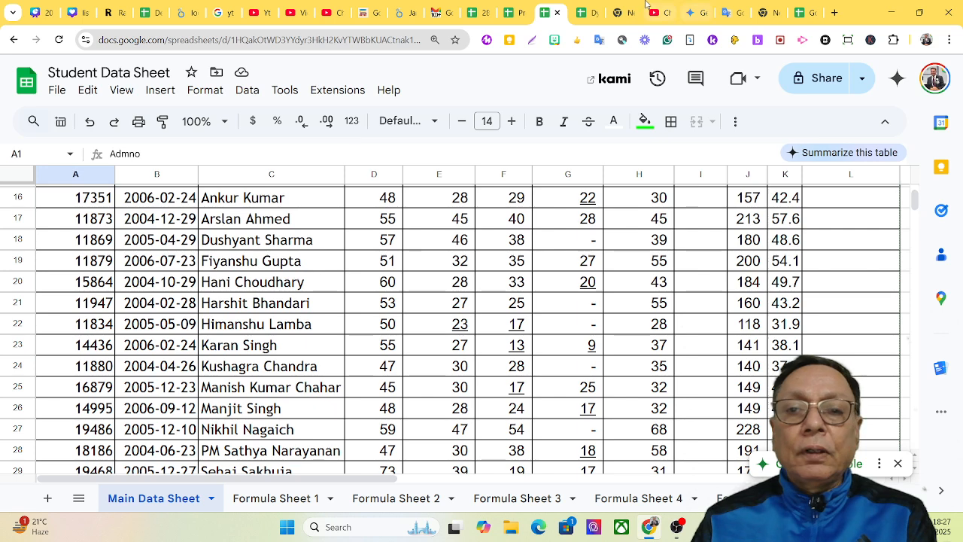
{"action": "left_click", "coordinate": [591, 17]}
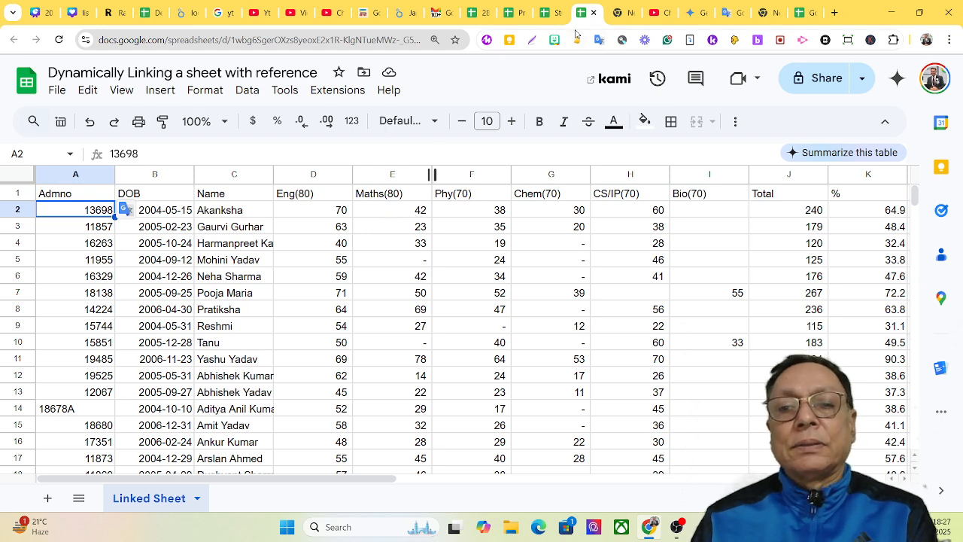
{"action": "left_click", "coordinate": [555, 18]}
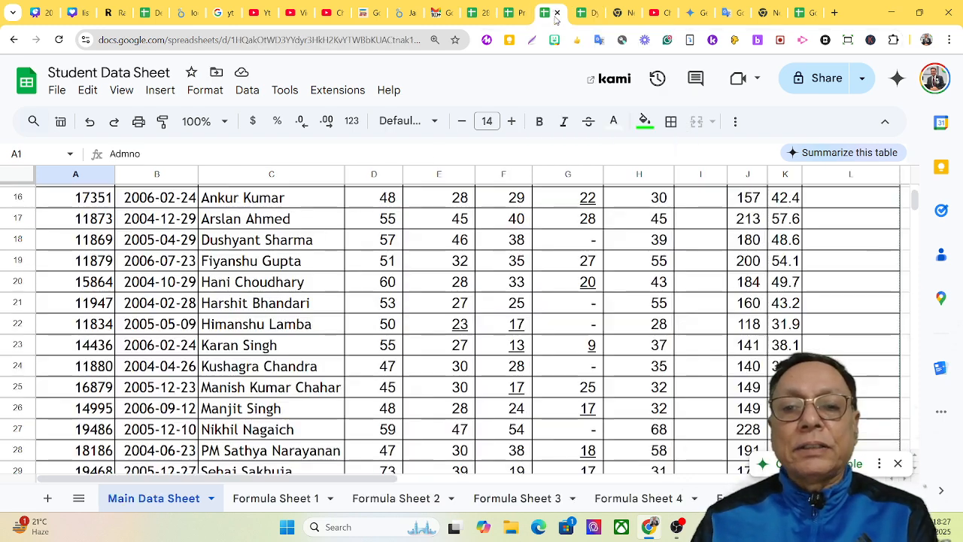
{"action": "scroll", "coordinate": [444, 203], "scroll_direction": "up", "scroll_amount": 5}
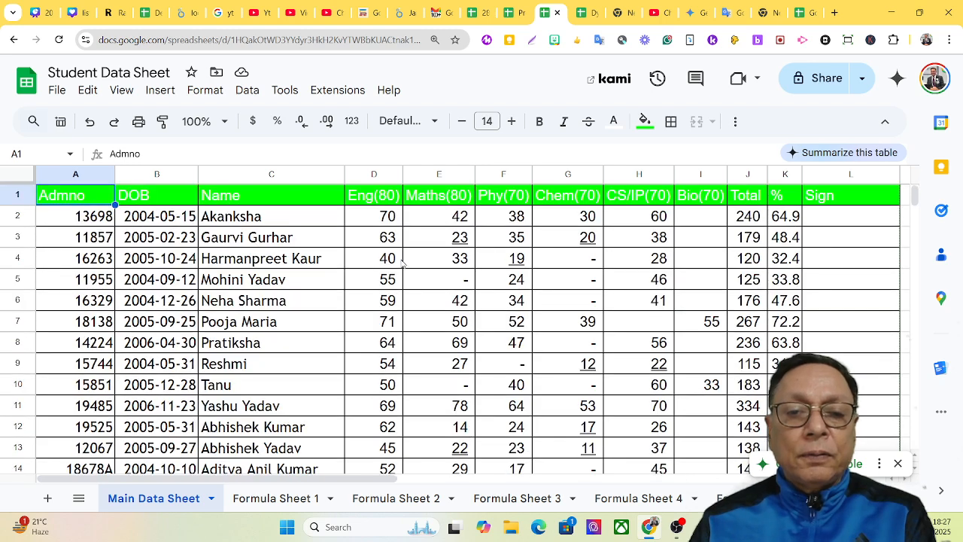
{"action": "left_click", "coordinate": [386, 224]}
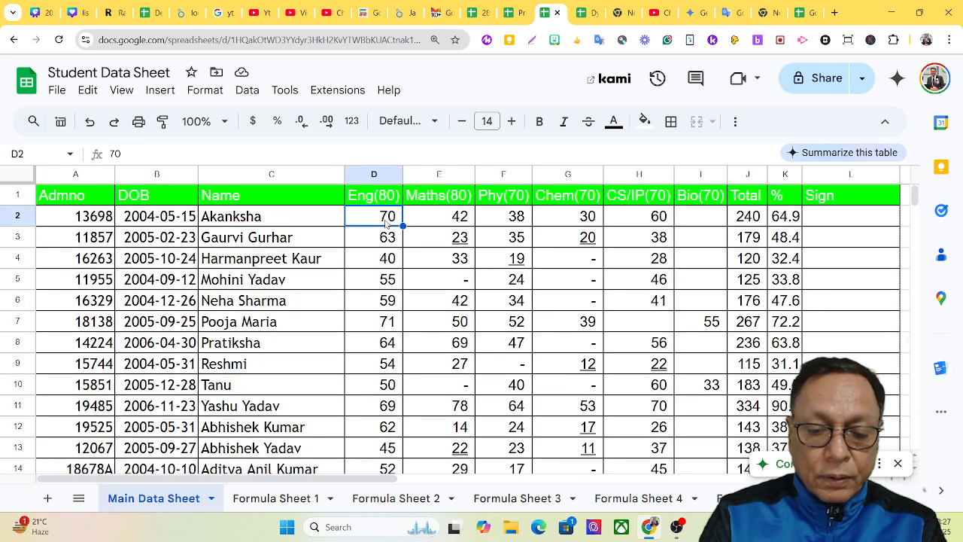
{"action": "type", "text": "75"}
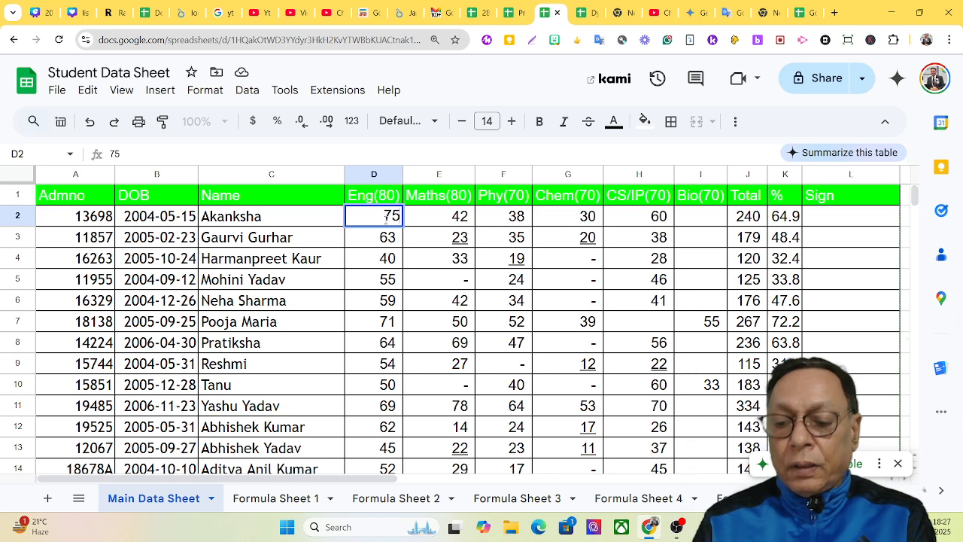
{"action": "key", "text": "Tab"}
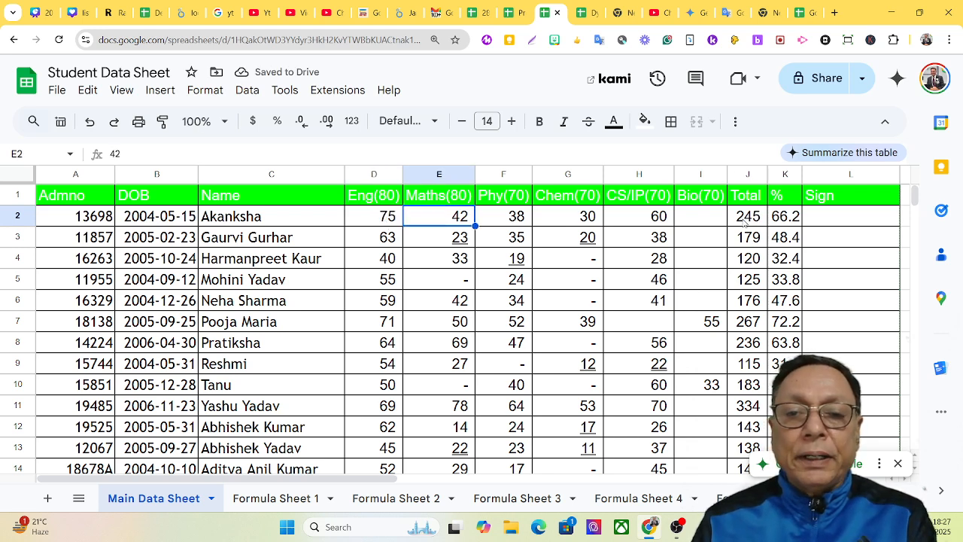
{"action": "type", "text": "45"}
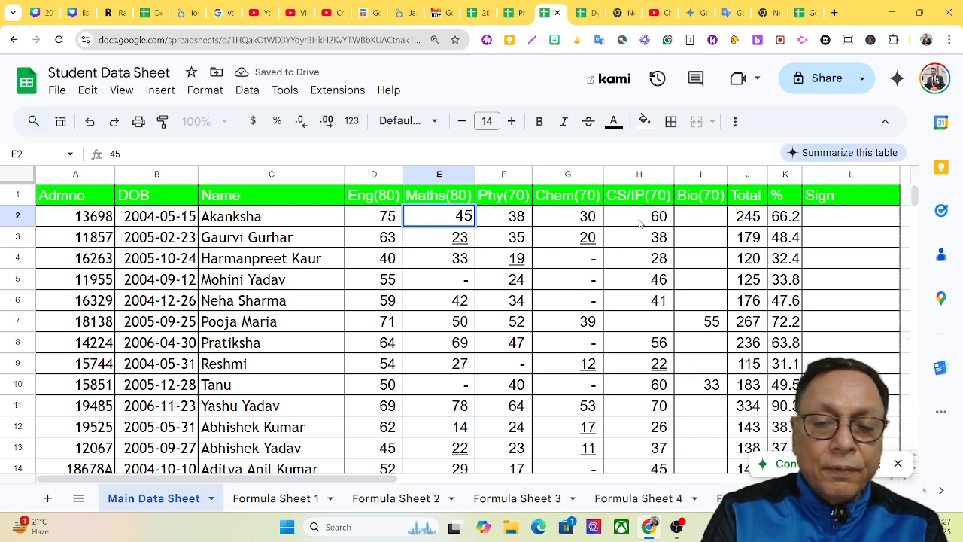
{"action": "key", "text": "Tab"}
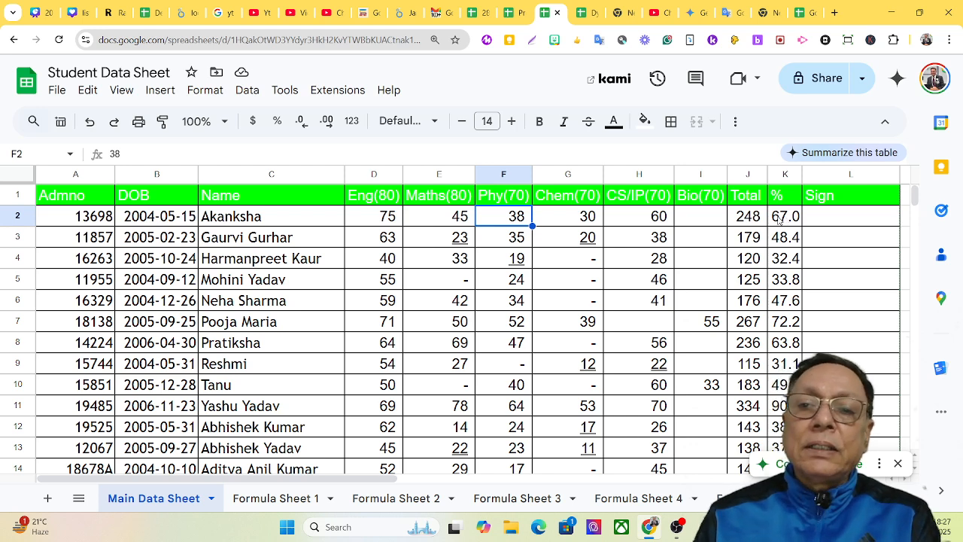
Check the first student's English and Maths marks in D2 and E2 of the Linked Sheet and compare the row with the source
{"action": "left_click", "coordinate": [586, 15]}
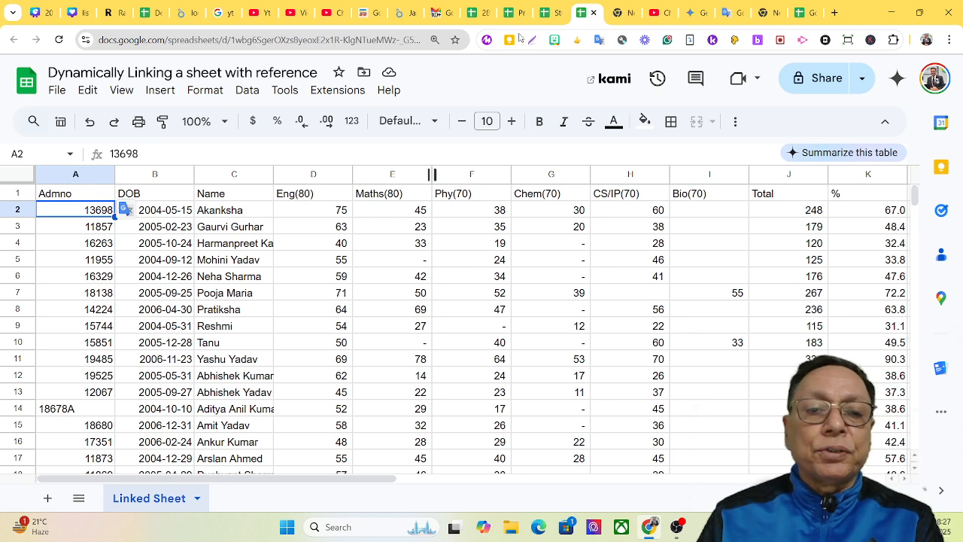
{"action": "left_click", "coordinate": [328, 213]}
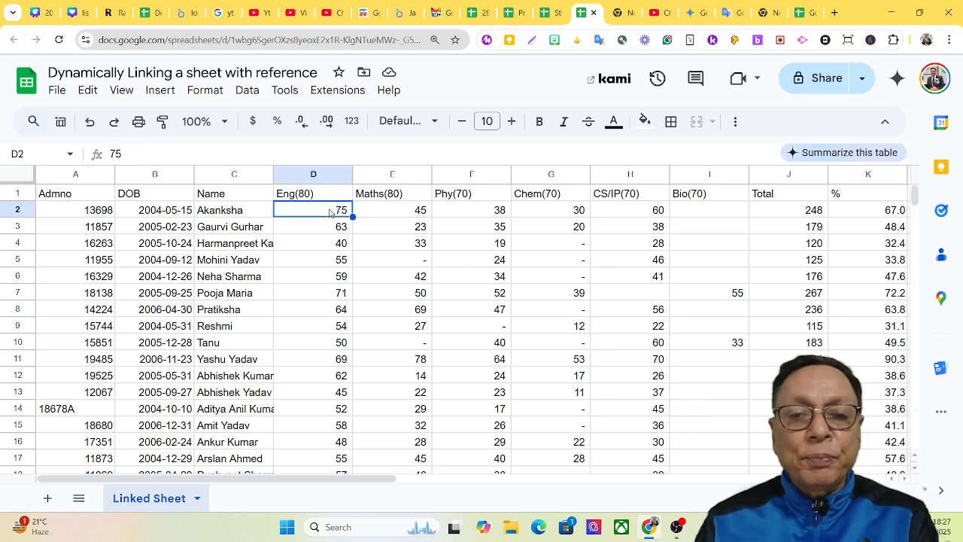
{"action": "left_click", "coordinate": [418, 214]}
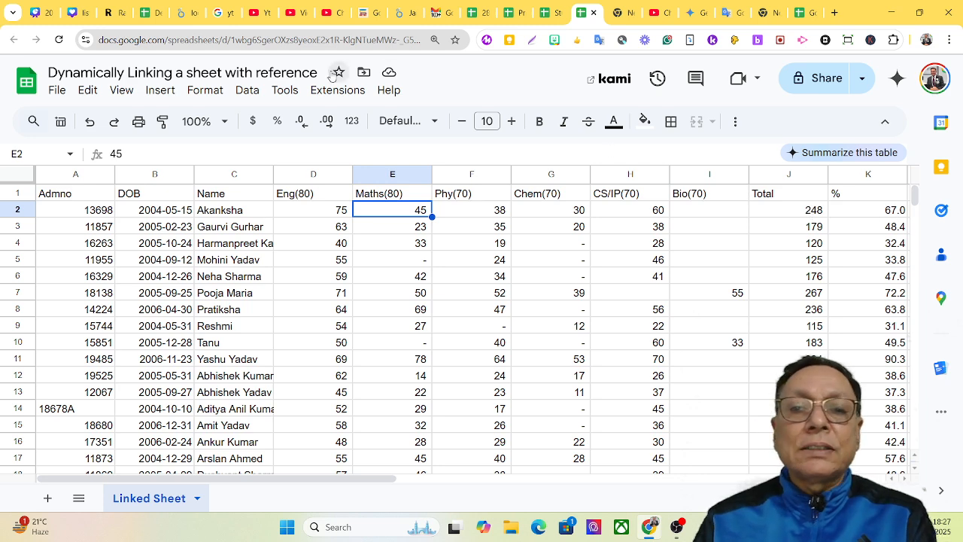
{"action": "left_click", "coordinate": [547, 18]}
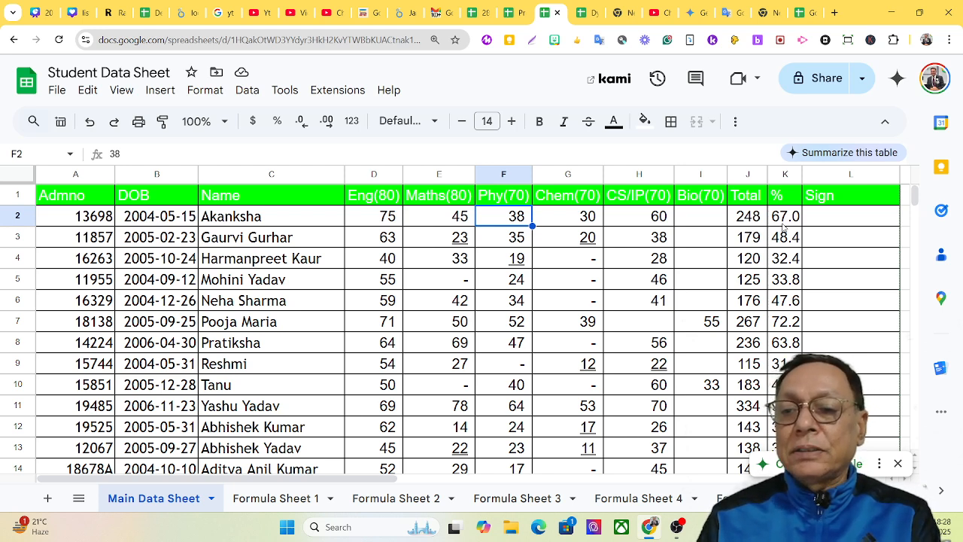
{"action": "left_click", "coordinate": [588, 20]}
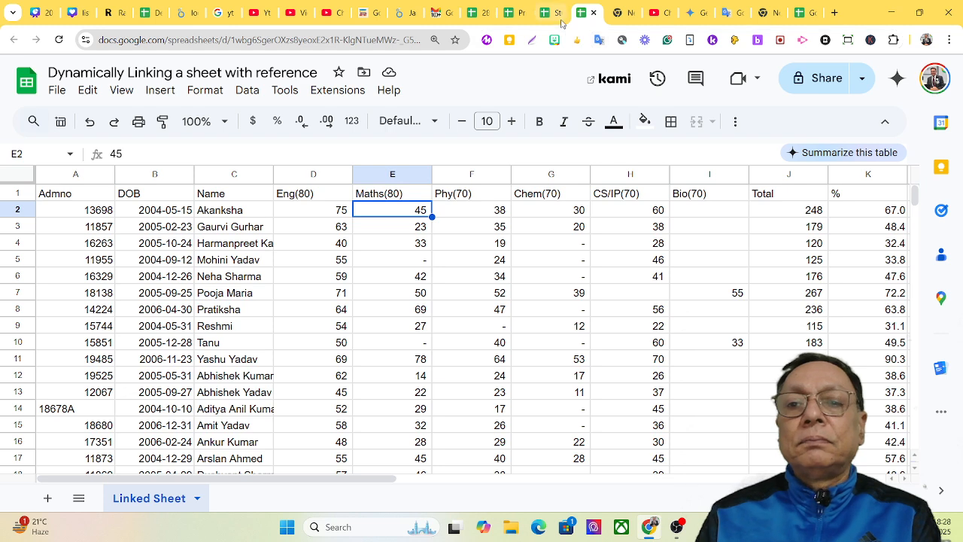
Rename the Main Data Sheet in the Student Data Sheet spreadsheet as Data
{"action": "mouse_move", "coordinate": [555, 16]}
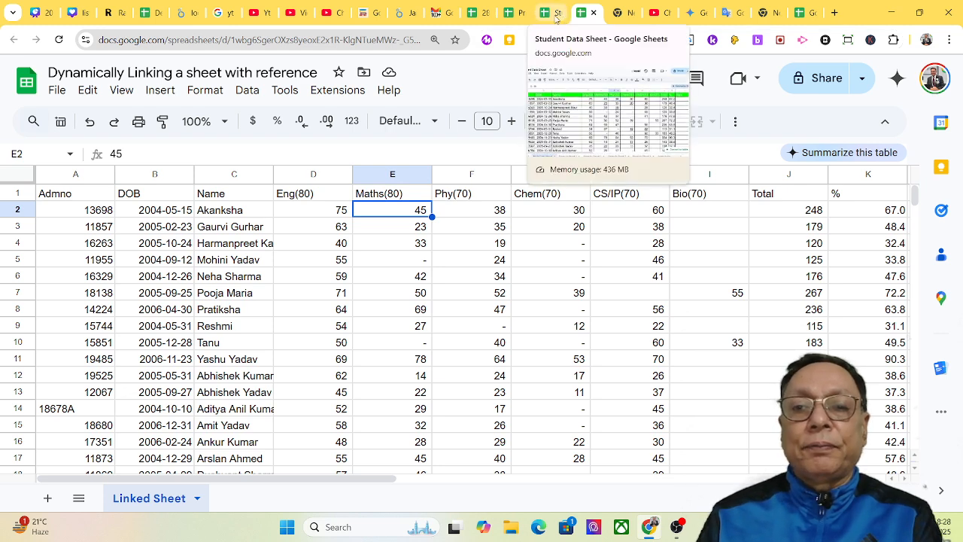
{"action": "left_click", "coordinate": [556, 16]}
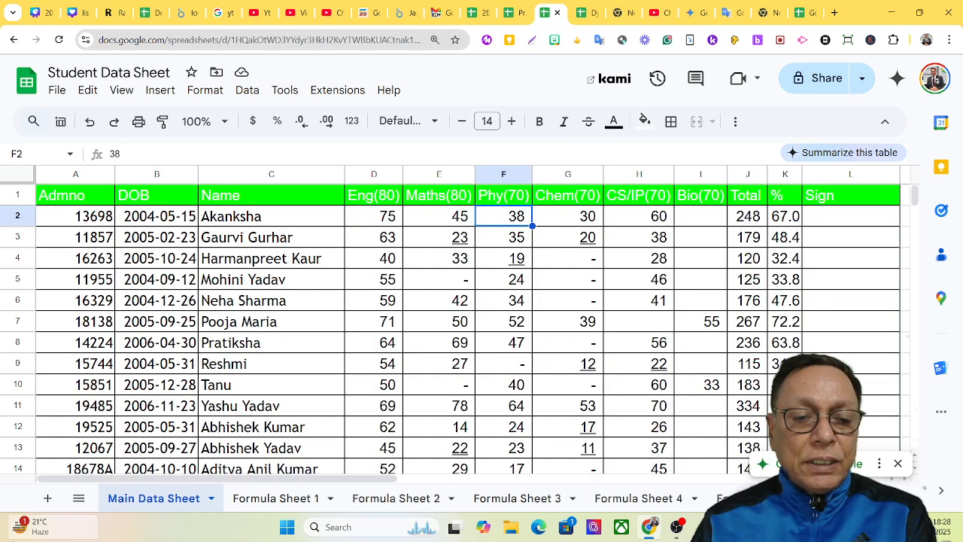
{"action": "left_click", "coordinate": [210, 499]}
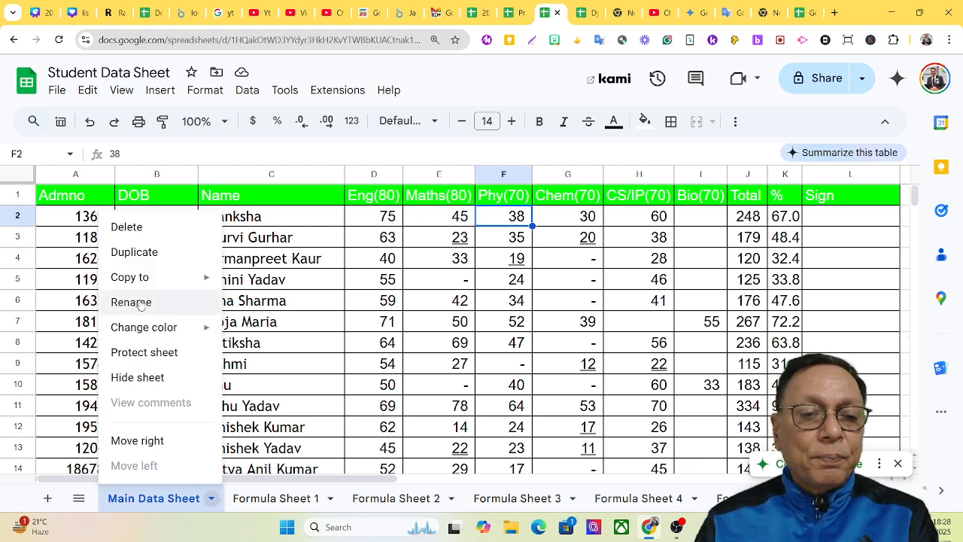
{"action": "mouse_move", "coordinate": [129, 275]}
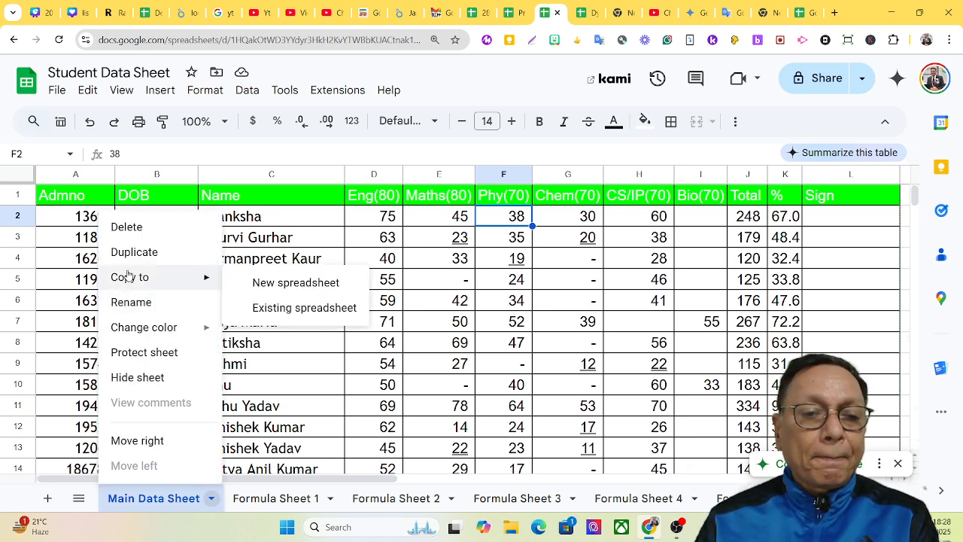
{"action": "left_click", "coordinate": [133, 302]}
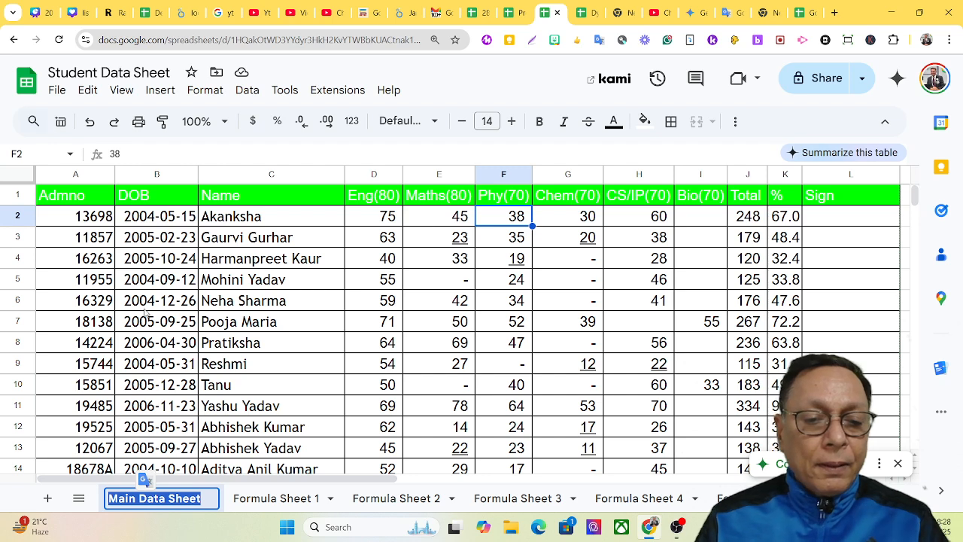
{"action": "type", "text": "Data"}
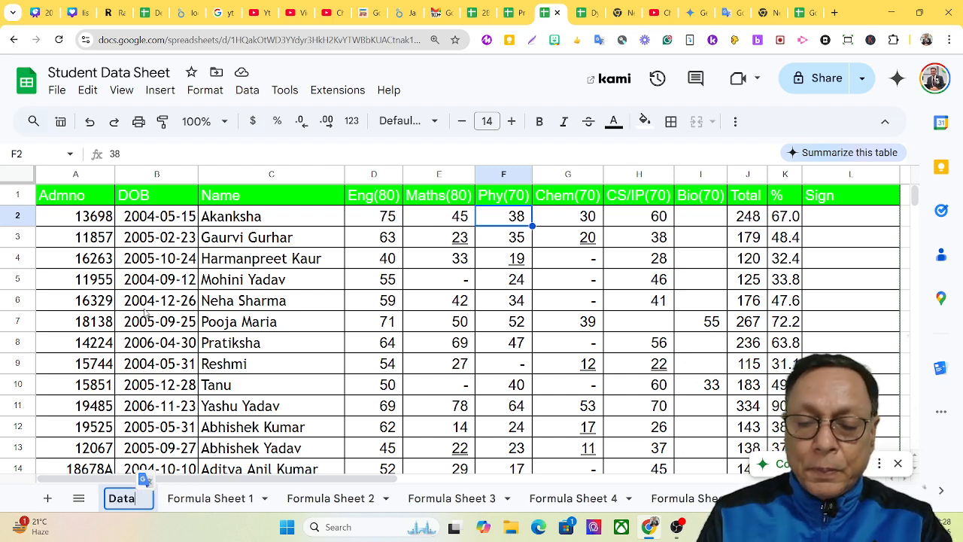
{"action": "key", "text": "Return"}
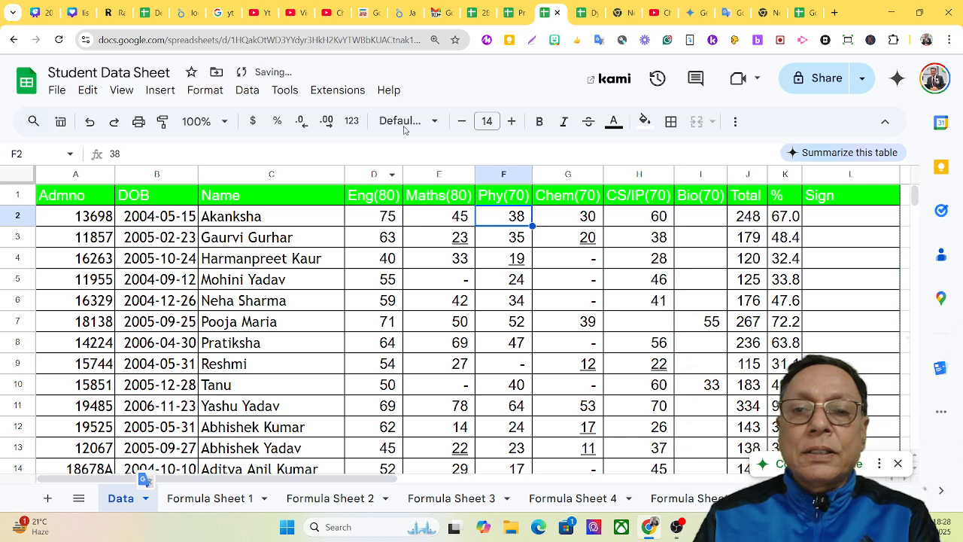
Check the Linked Sheet against the renamed source sheet and set the range string of its A1 IMPORTRANGE formula to 'Data'!A1:K41
{"action": "left_click", "coordinate": [583, 15]}
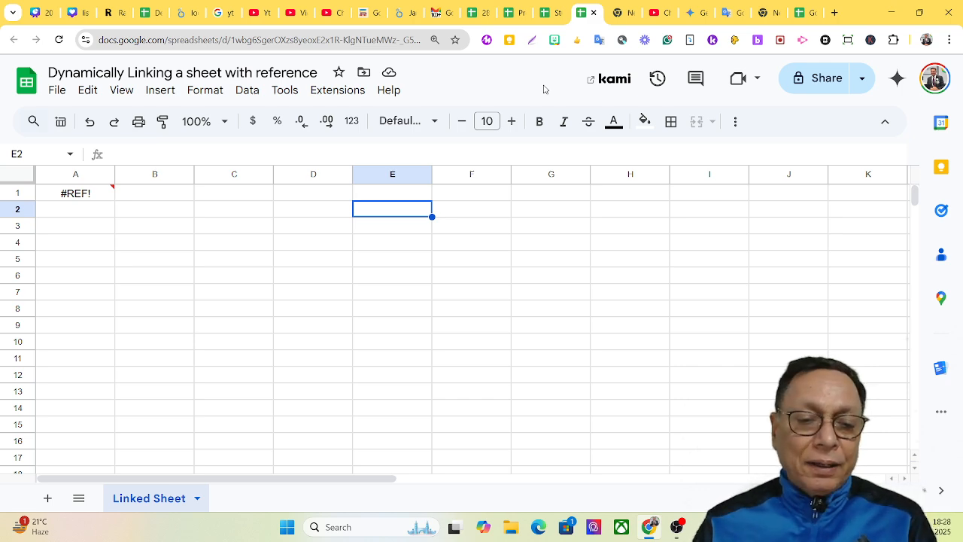
{"action": "left_click", "coordinate": [558, 17]}
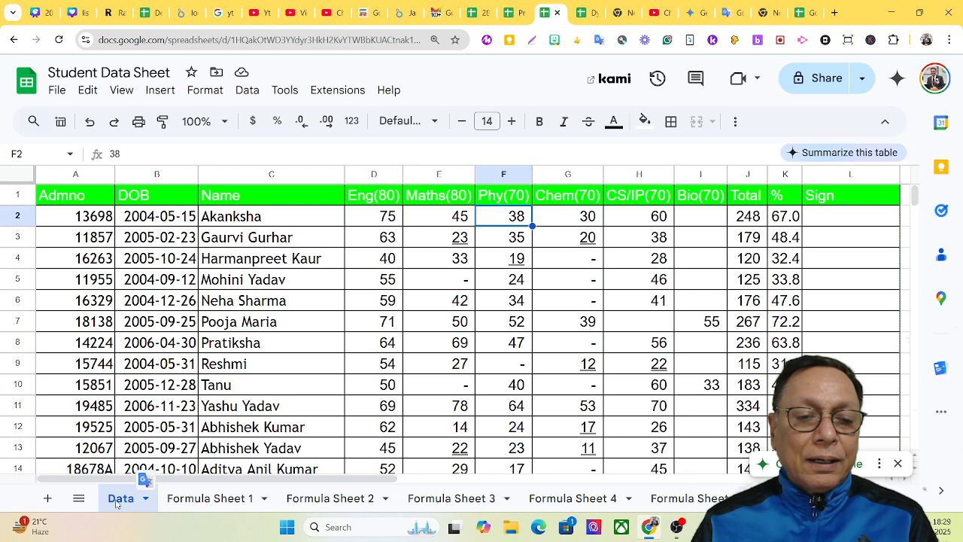
{"action": "left_click", "coordinate": [588, 15]}
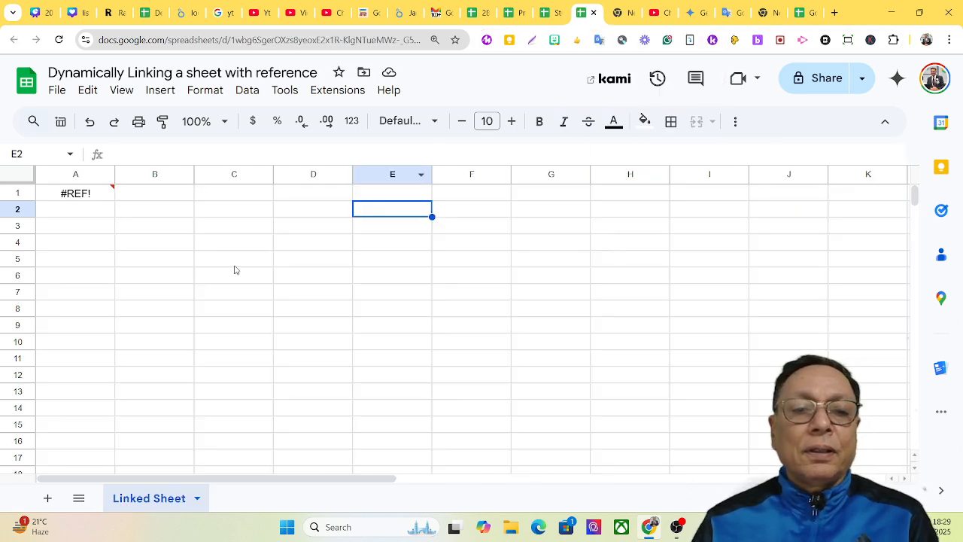
{"action": "left_click", "coordinate": [78, 195]}
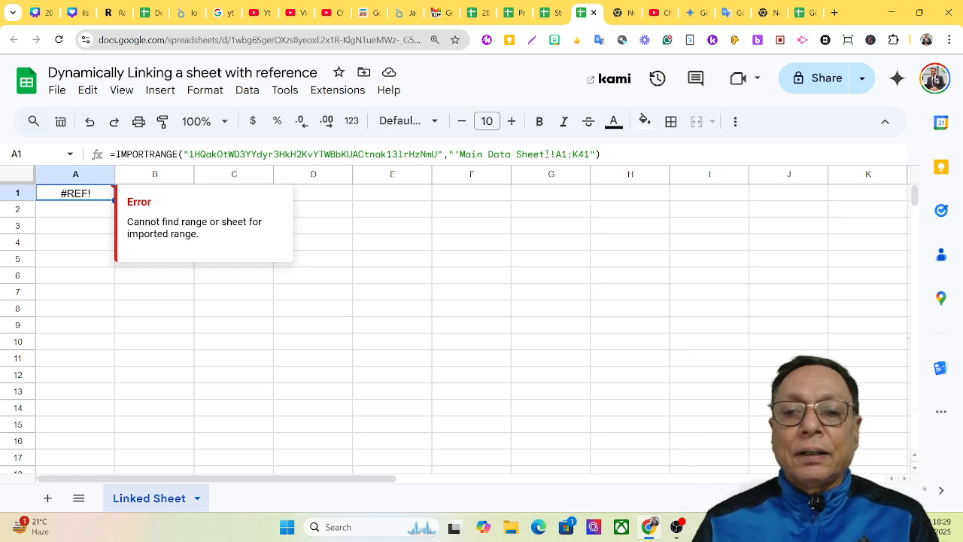
{"action": "left_click_drag", "start_coordinate": [544, 154], "coordinate": [512, 153]}
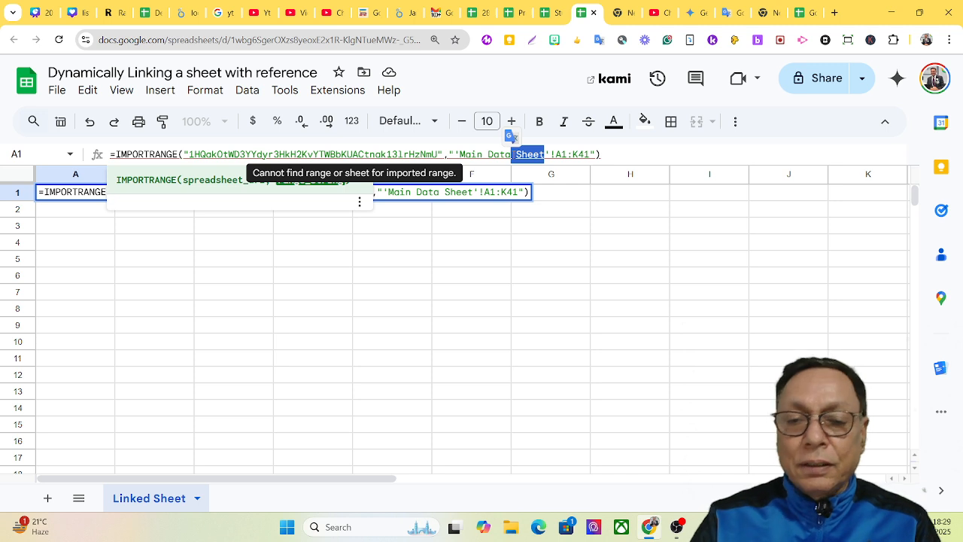
{"action": "key", "text": "BackSpace"}
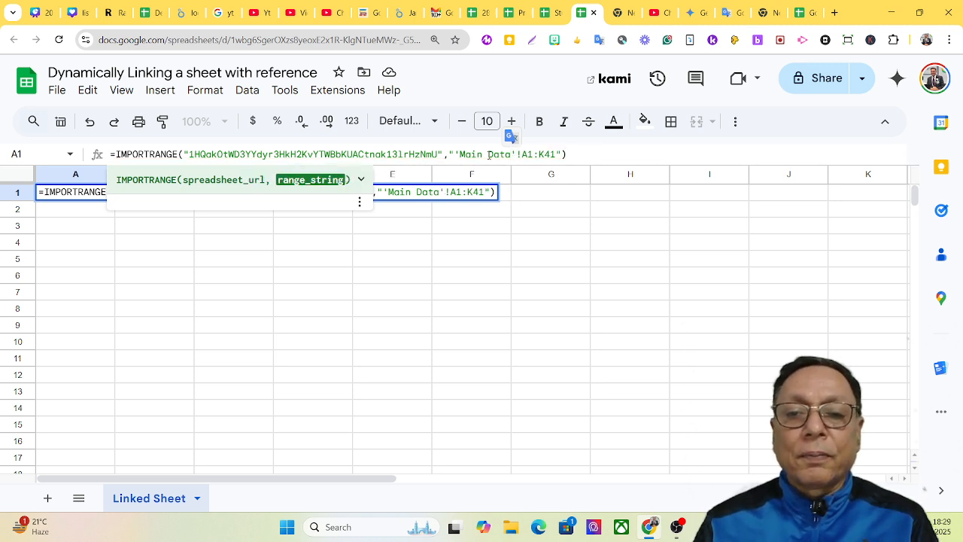
{"action": "left_click", "coordinate": [489, 155]}
{"action": "key", "text": "BackSpace"}
{"action": "key", "text": "BackSpace"}
{"action": "key", "text": "BackSpace"}
{"action": "key", "text": "BackSpace"}
{"action": "key", "text": "BackSpace"}
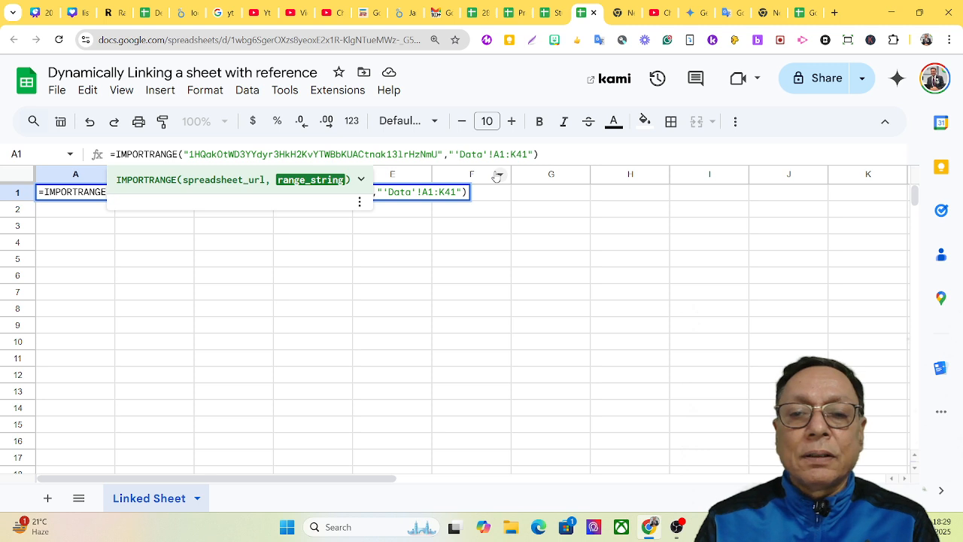
{"action": "key", "text": "Return"}
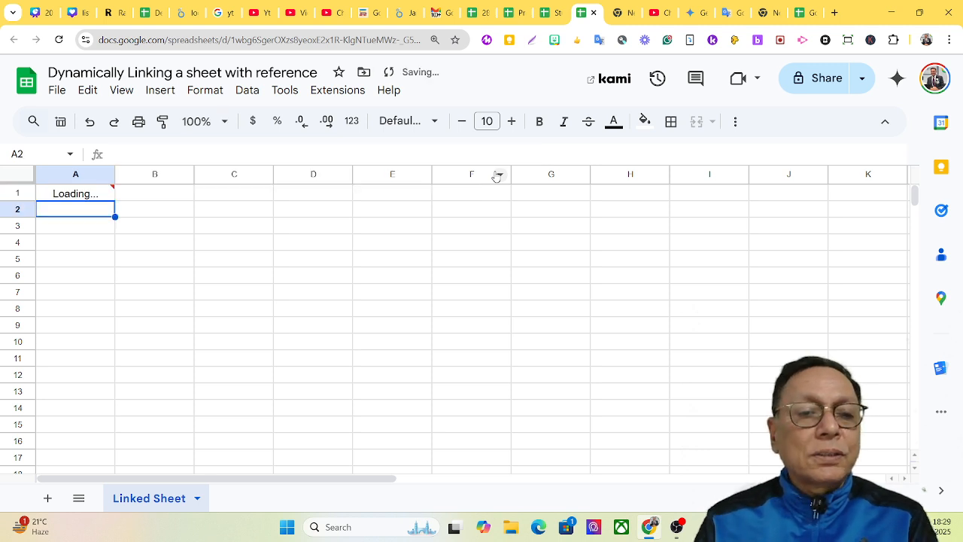